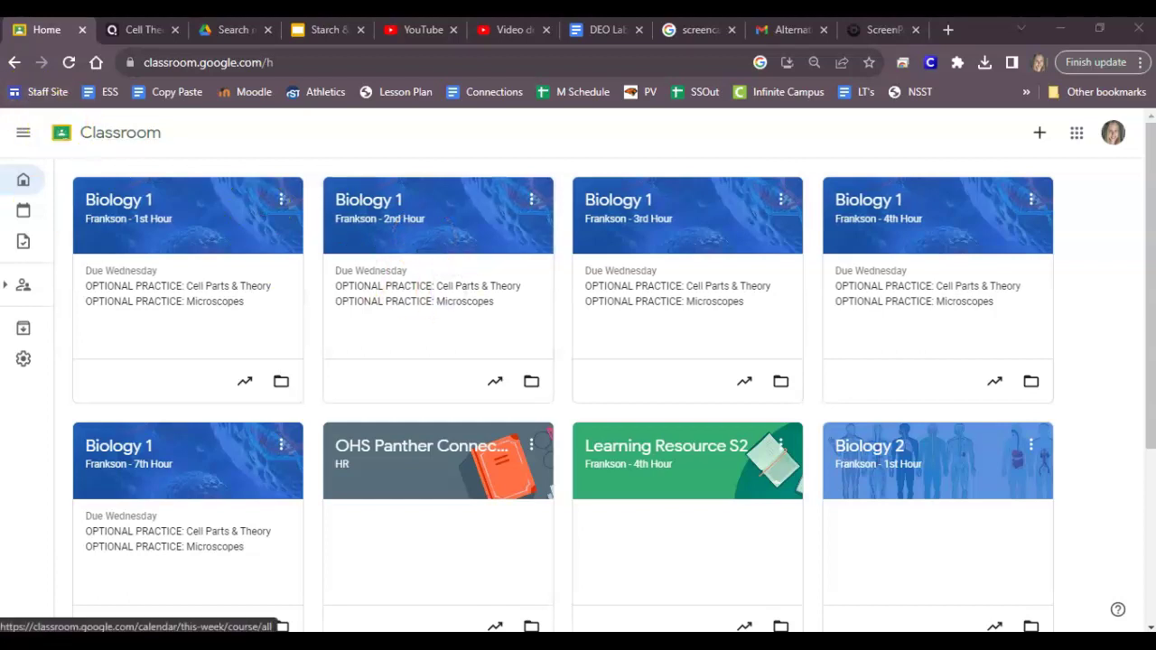
# - Go to the Practice sets page from the navigation menu and create a new practice set
pyautogui.moveTo(26, 234)
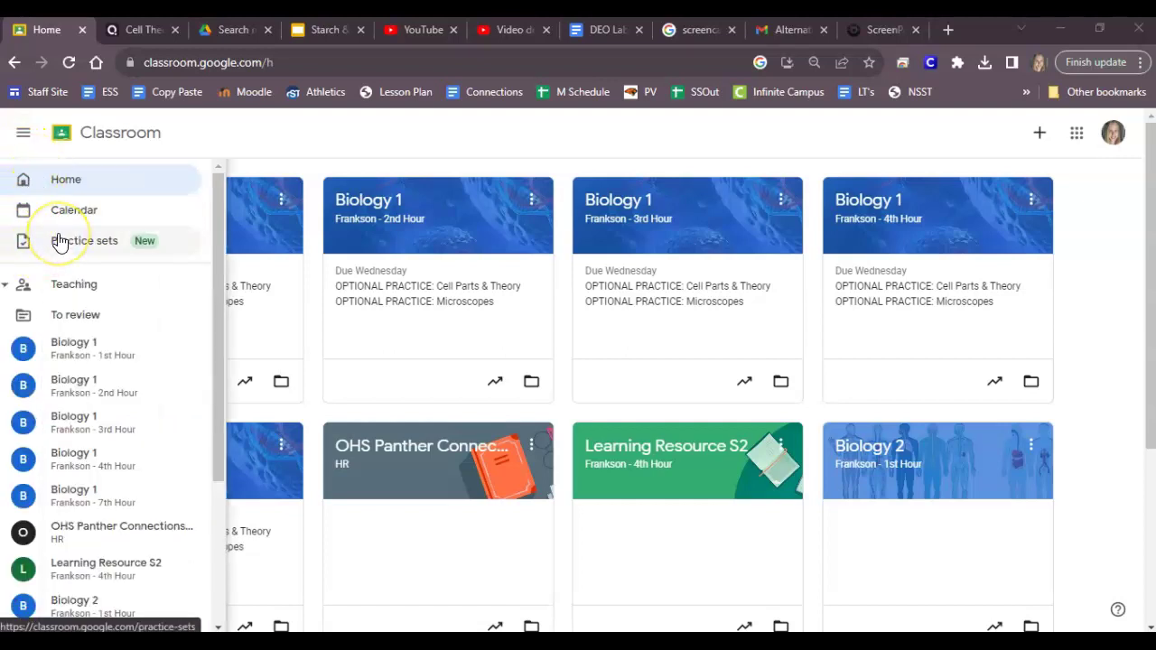
pyautogui.click(59, 241)
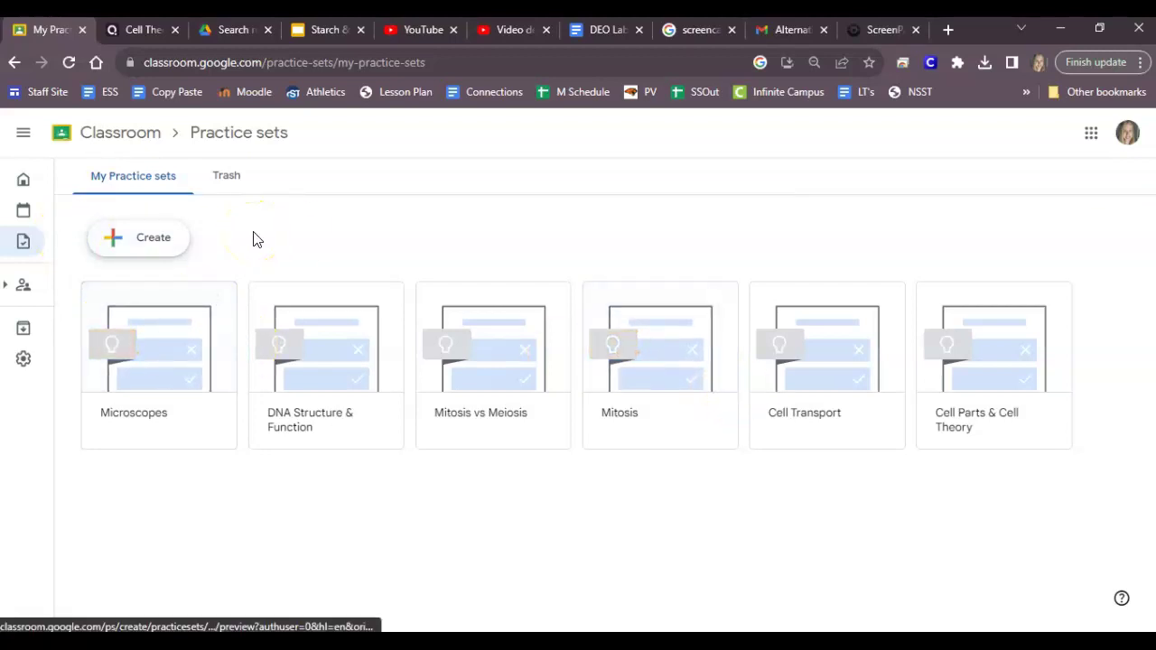
pyautogui.click(142, 248)
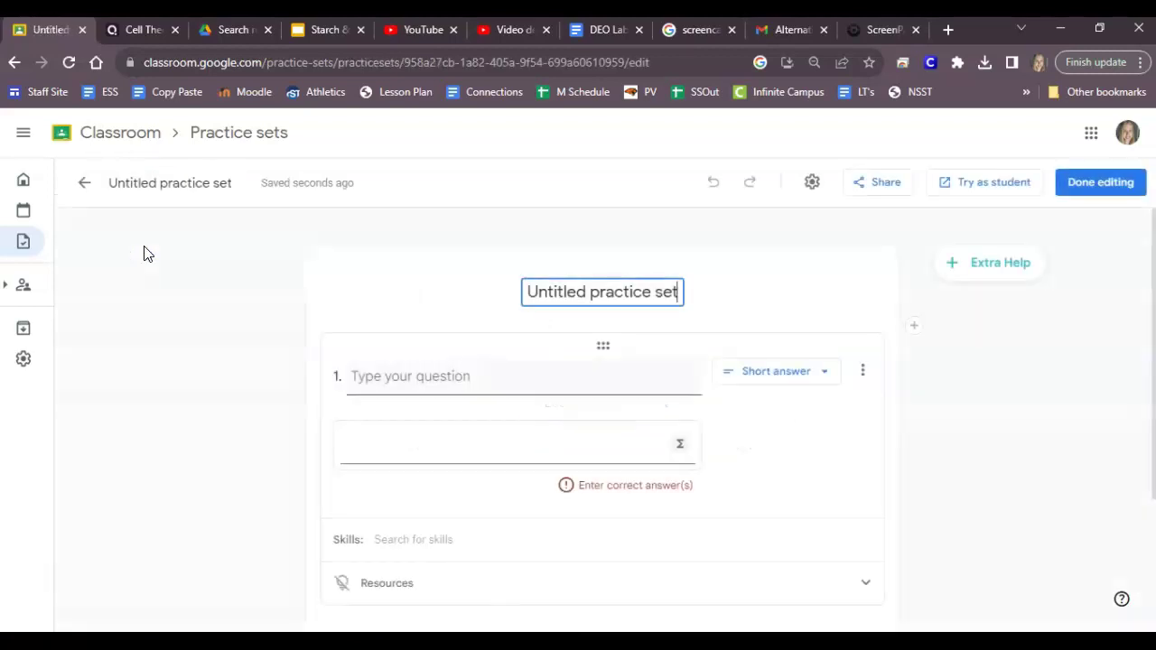
# - Replace the 'Untitled practice set' title with 'Microscopes', correcting a mistyped first attempt
pyautogui.moveTo(527, 291); pyautogui.dragTo(762, 285)
pyautogui.write('asdfdfsd')
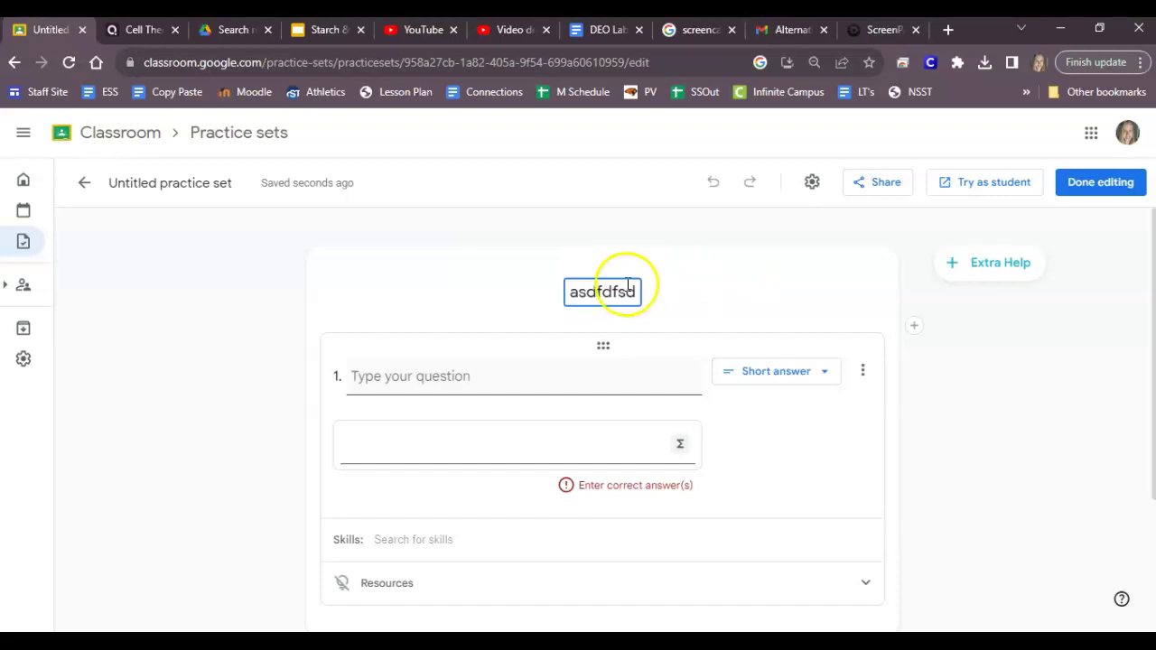
pyautogui.moveTo(620, 289); pyautogui.dragTo(548, 283)
pyautogui.write('Microscopes')
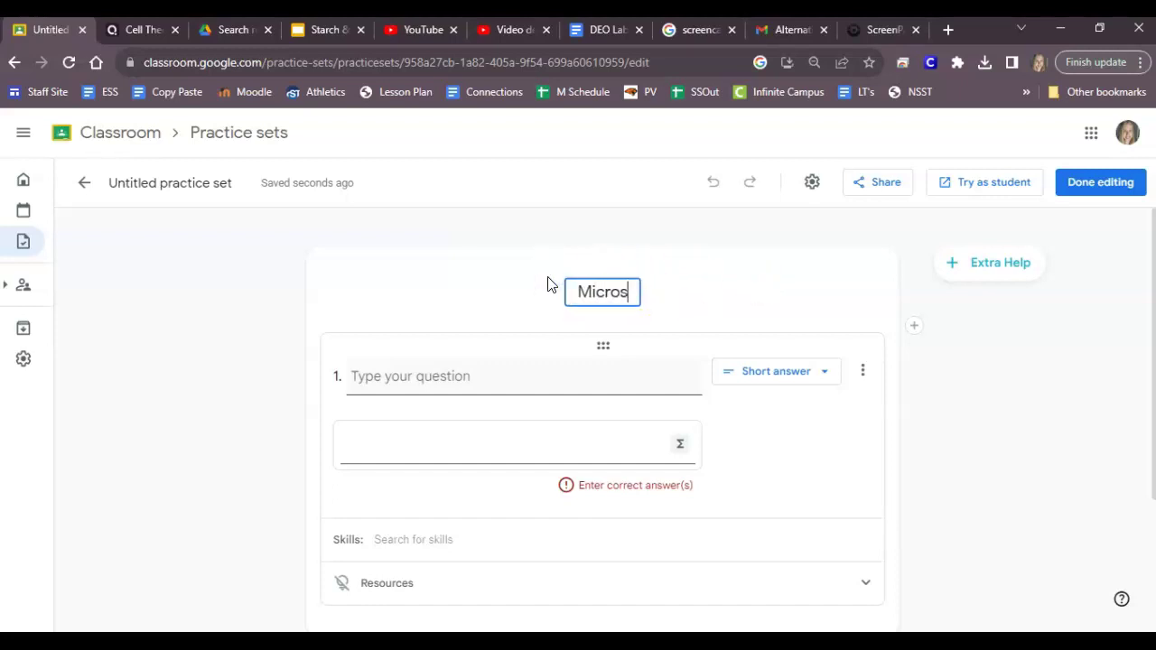
pyautogui.click(588, 374)
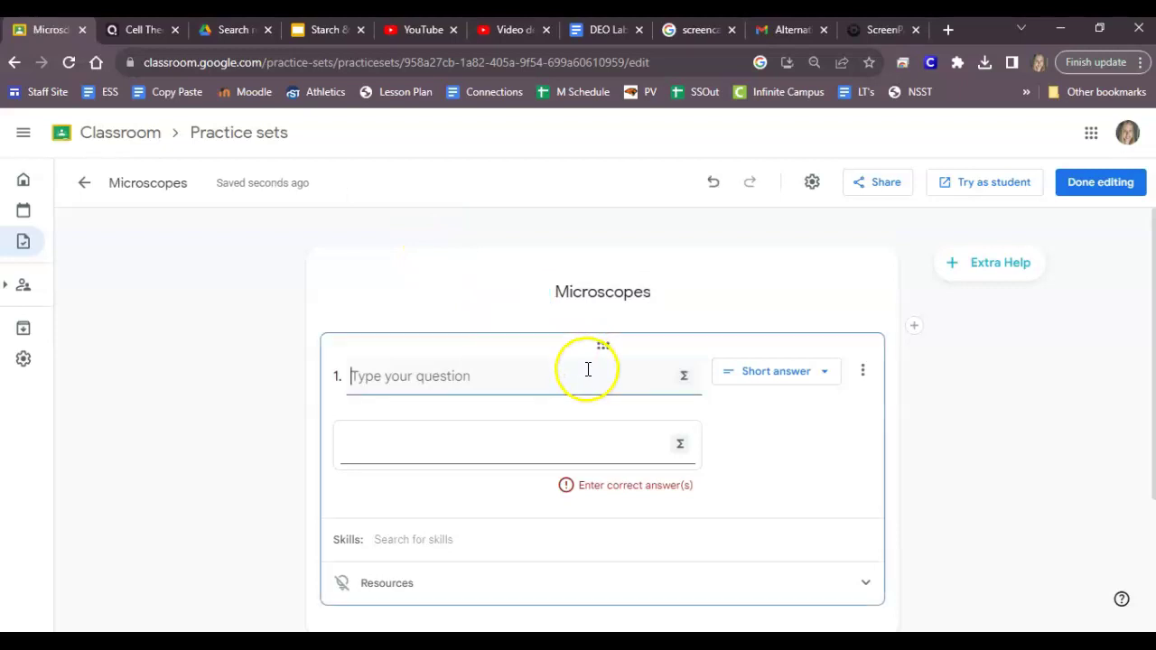
# - Try the single-select and multi-select question types, then dismiss the type list
pyautogui.scroll(-1, 1152, 253)
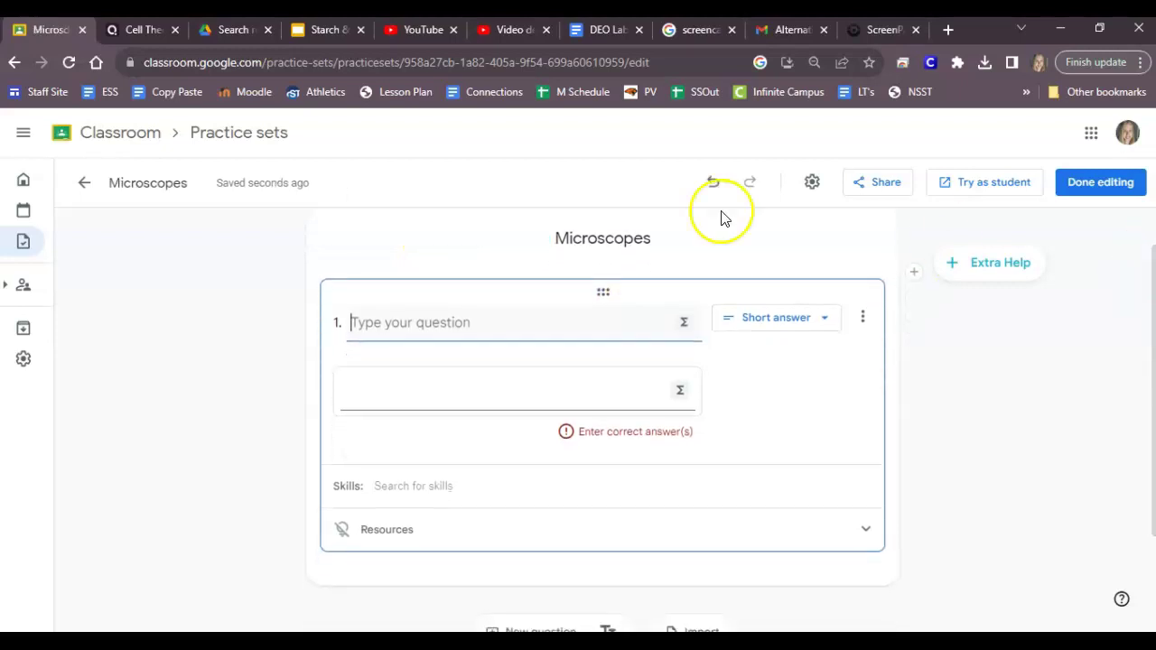
pyautogui.click(747, 327)
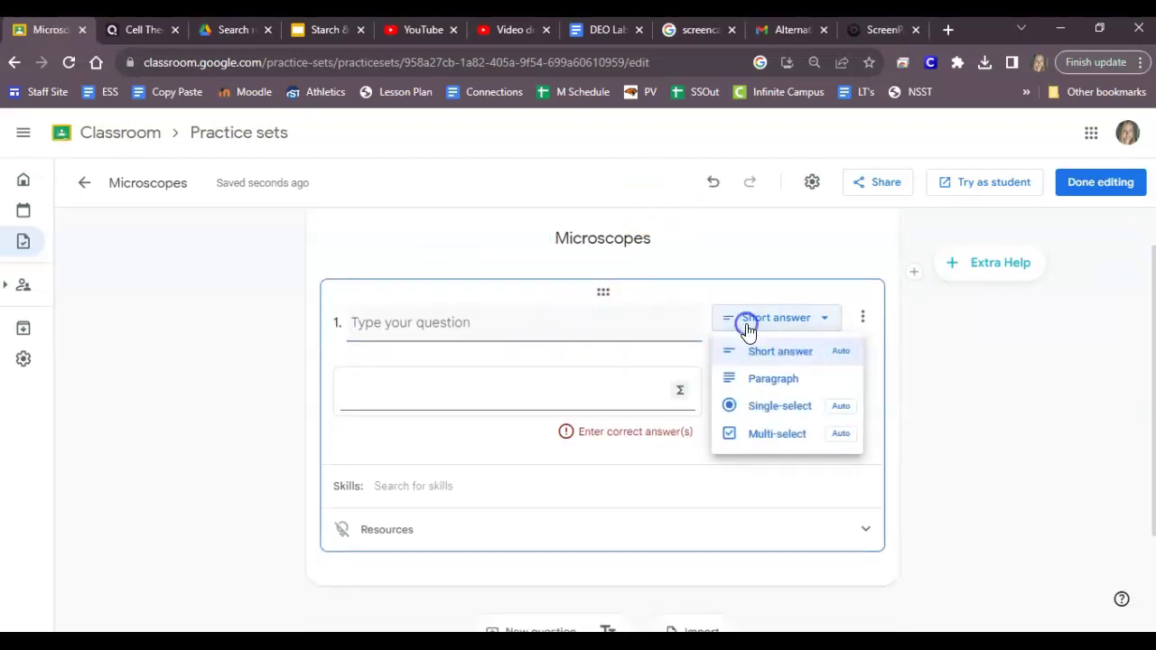
pyautogui.click(756, 411)
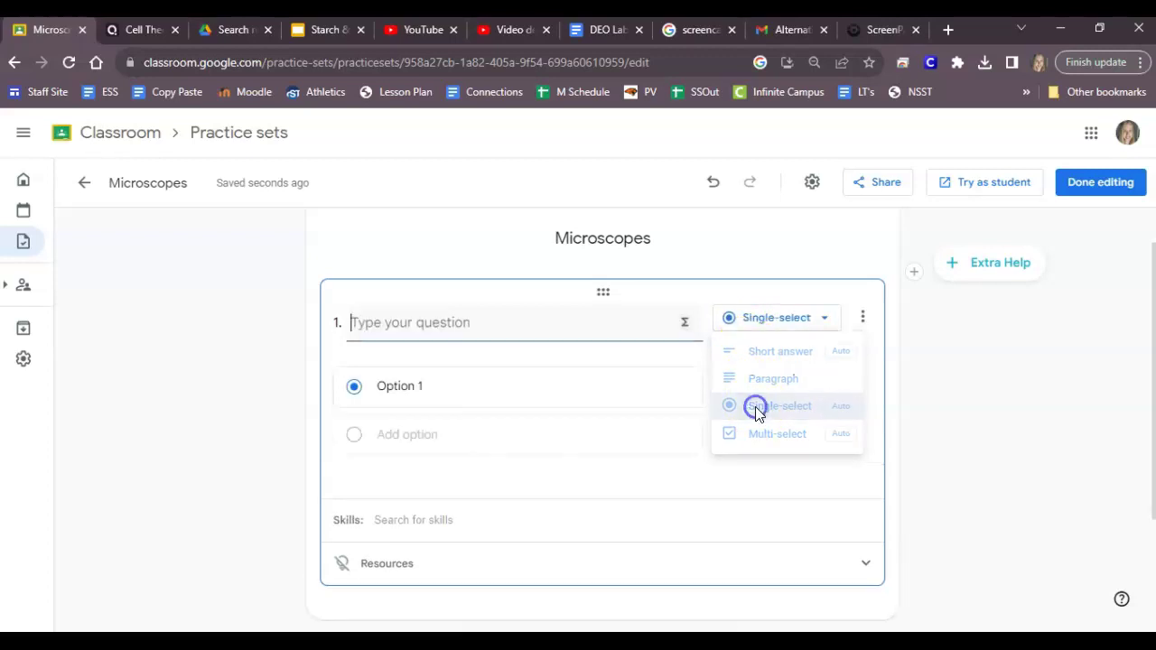
pyautogui.click(777, 331)
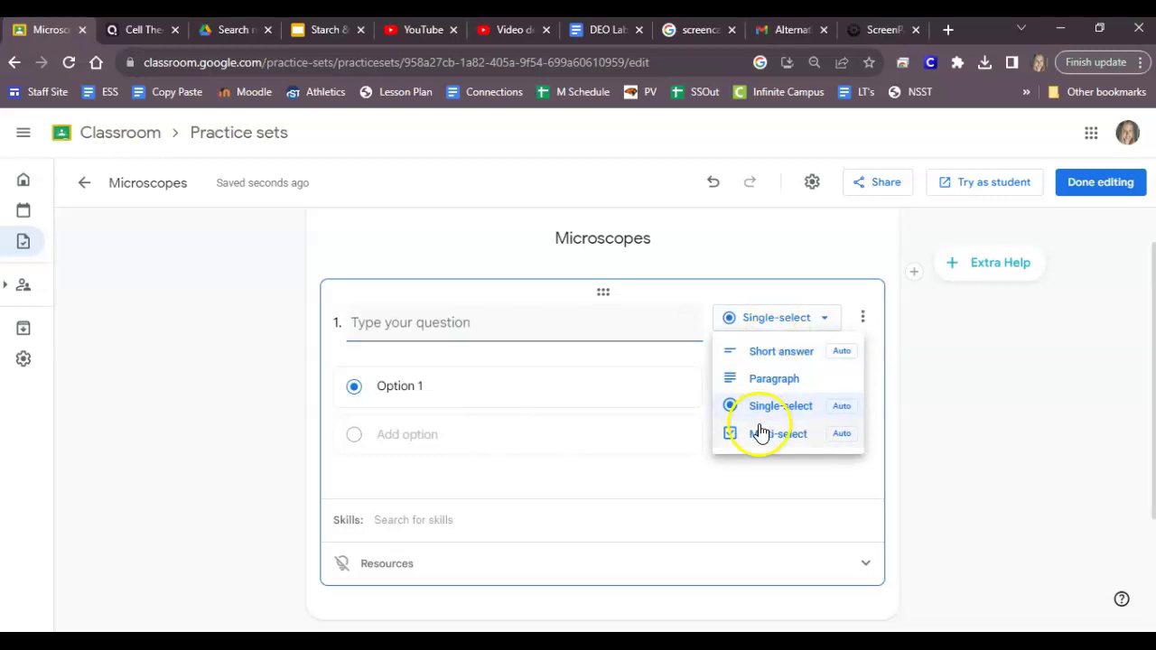
pyautogui.click(766, 433)
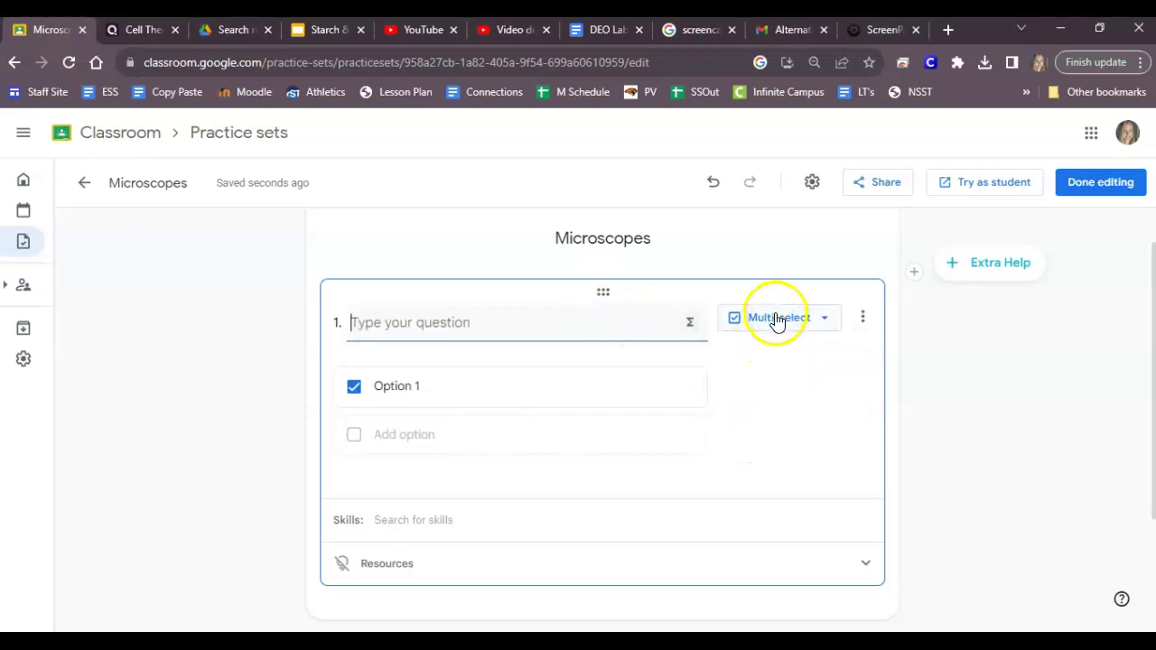
pyautogui.click(776, 317)
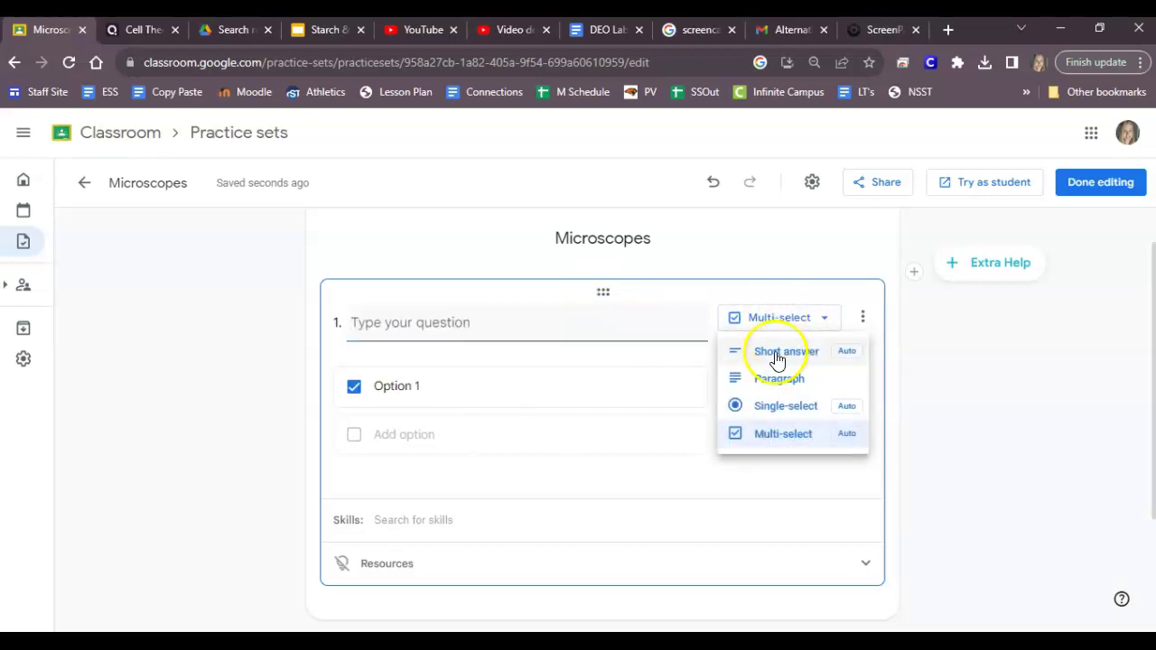
pyautogui.click(596, 330)
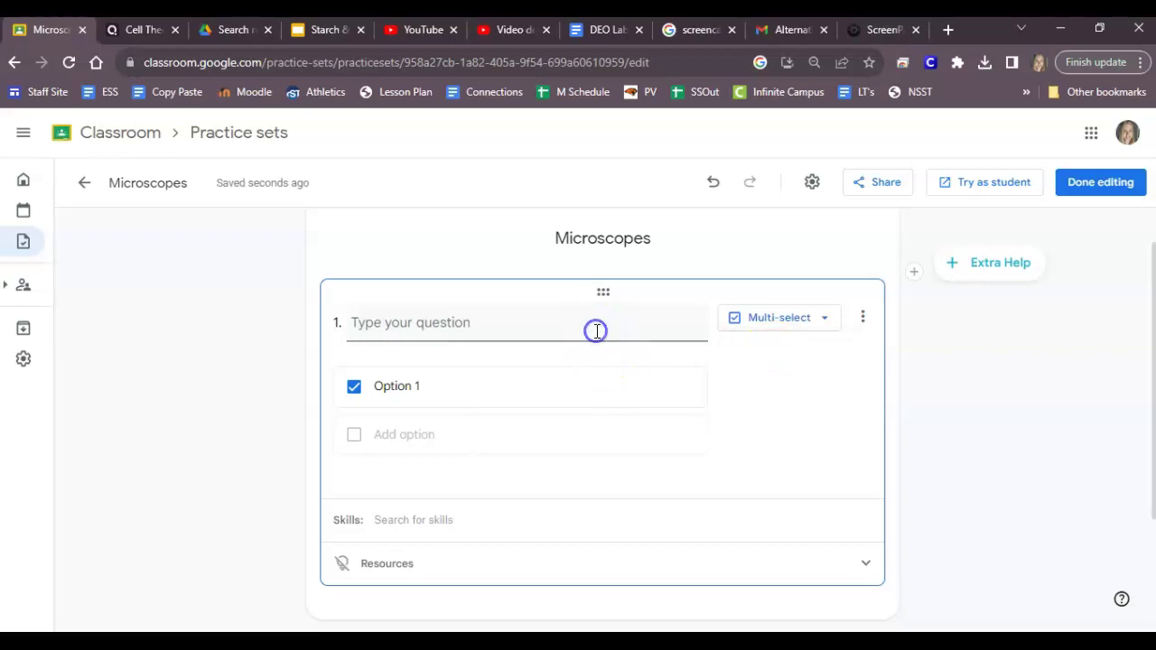
# - Write question 1 as 'Which part of the microscope controls the light?' and make it single-select
pyautogui.click(549, 328)
pyautogui.write('Whic')
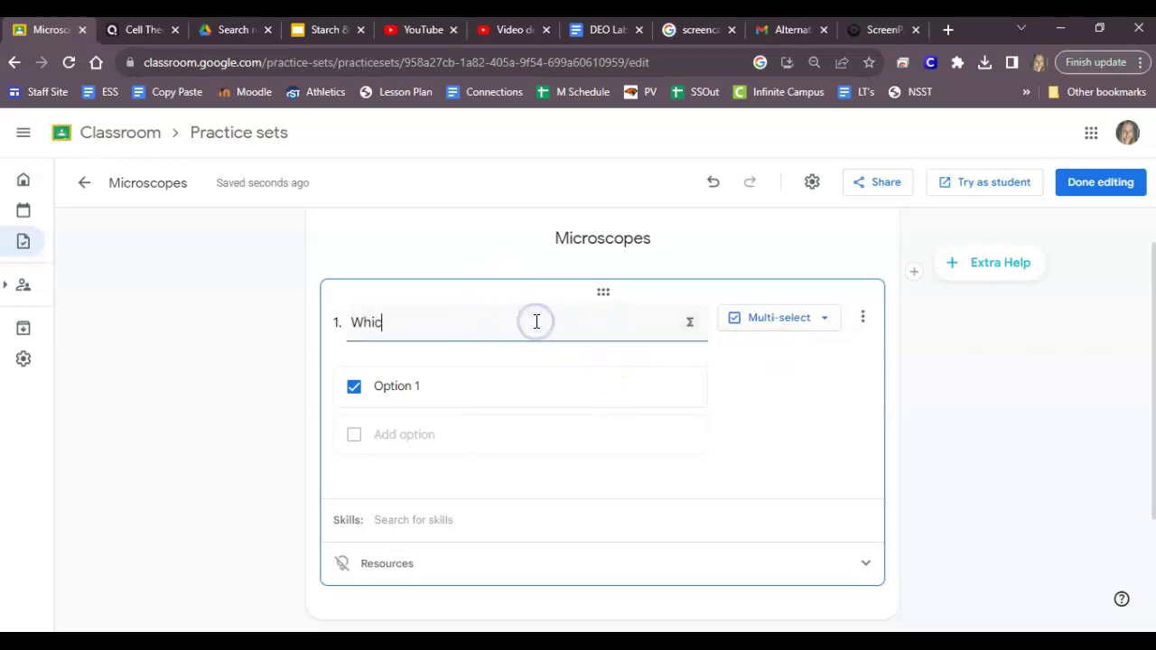
pyautogui.write('h part of the microscope controls the light?')
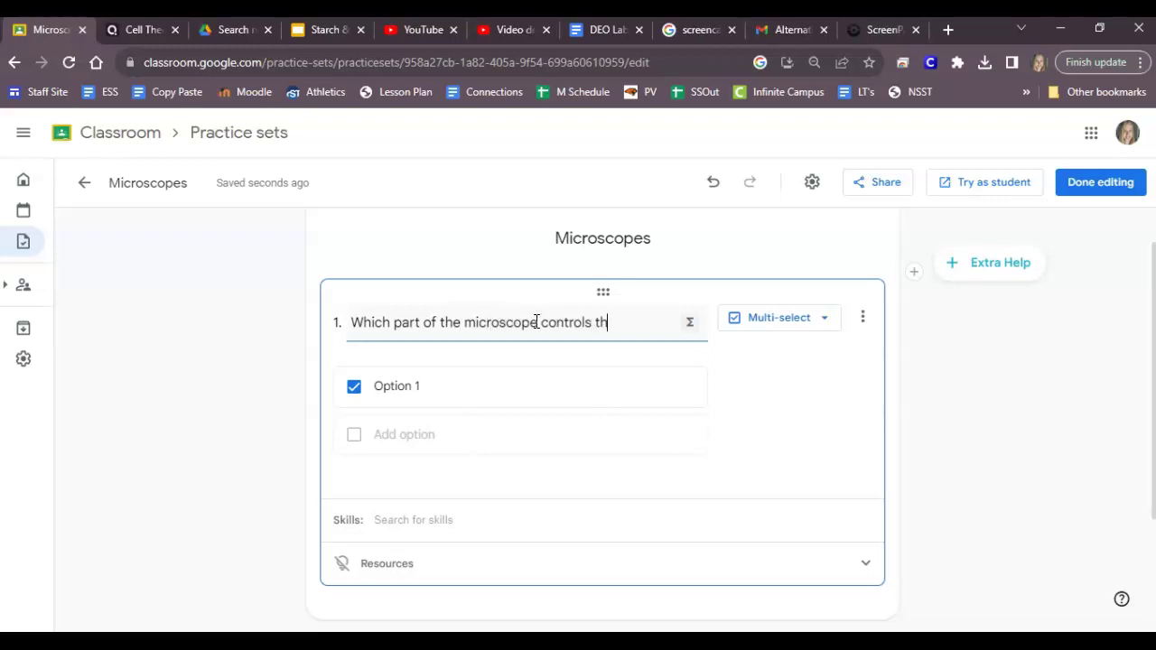
pyautogui.click(766, 323)
pyautogui.click(777, 411)
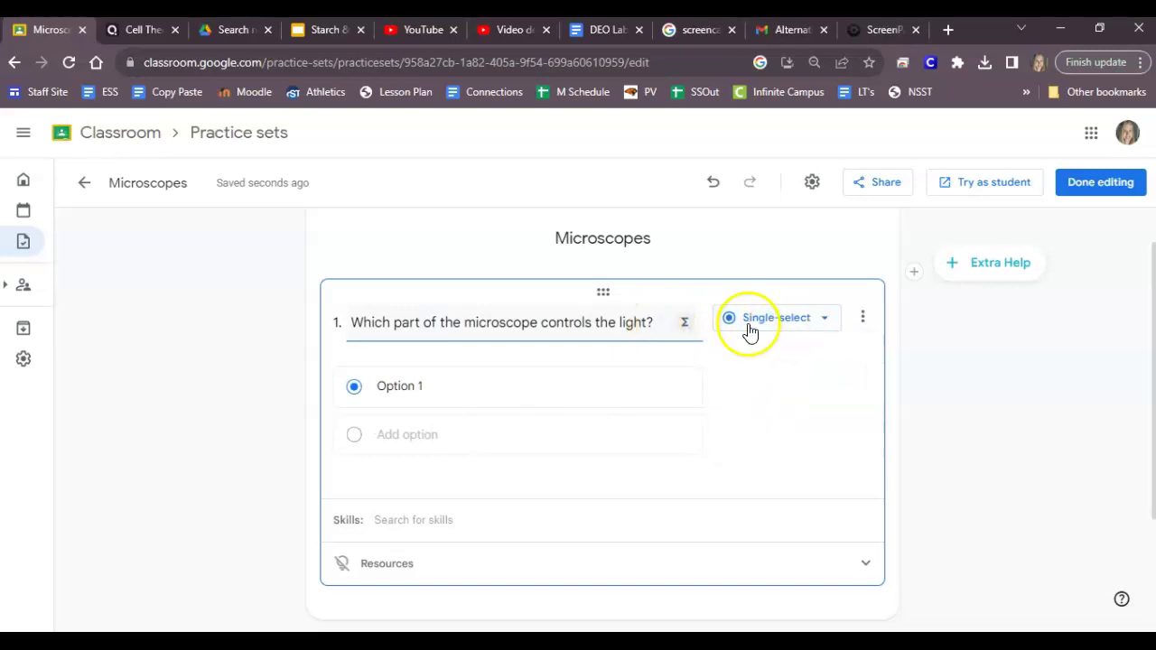
pyautogui.click(765, 323)
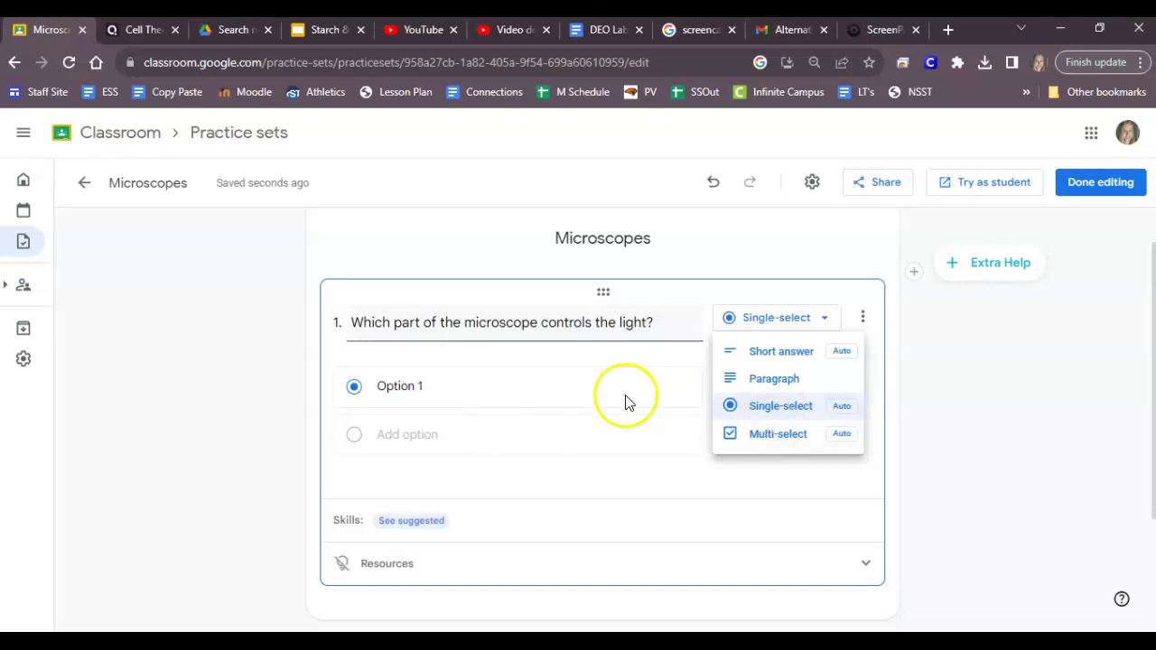
pyautogui.click(543, 381)
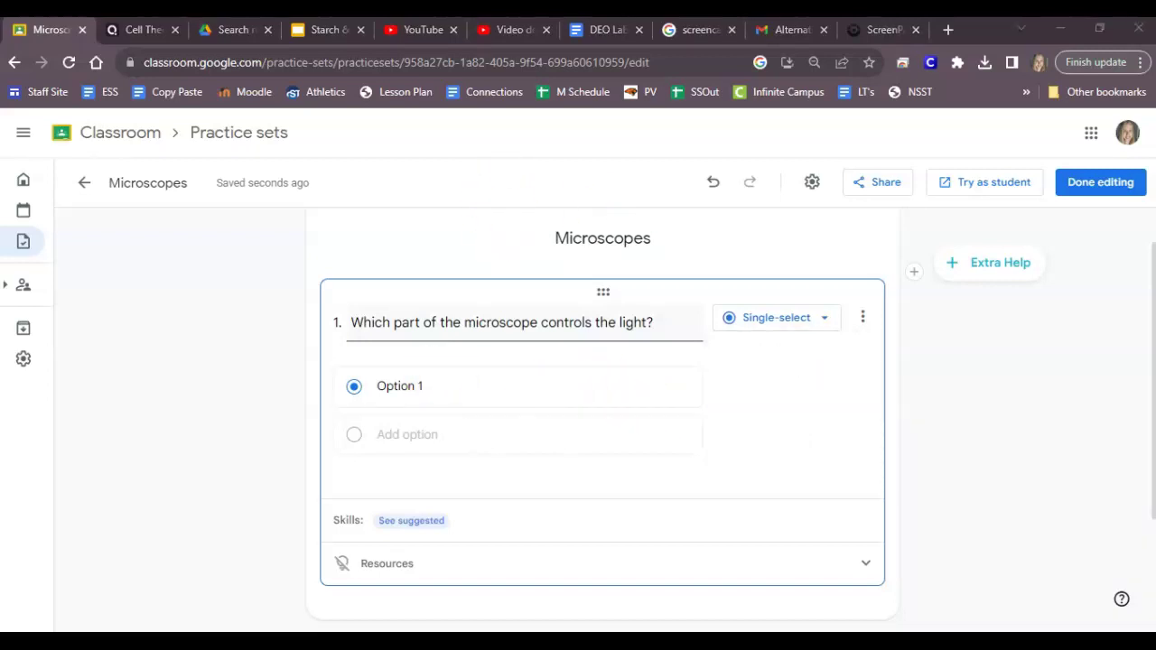
# - Add answer choices Coarse focus, Stage and Diaphragm, with Diaphragm marked as correct
pyautogui.click(387, 382)
pyautogui.moveTo(464, 388); pyautogui.dragTo(327, 377)
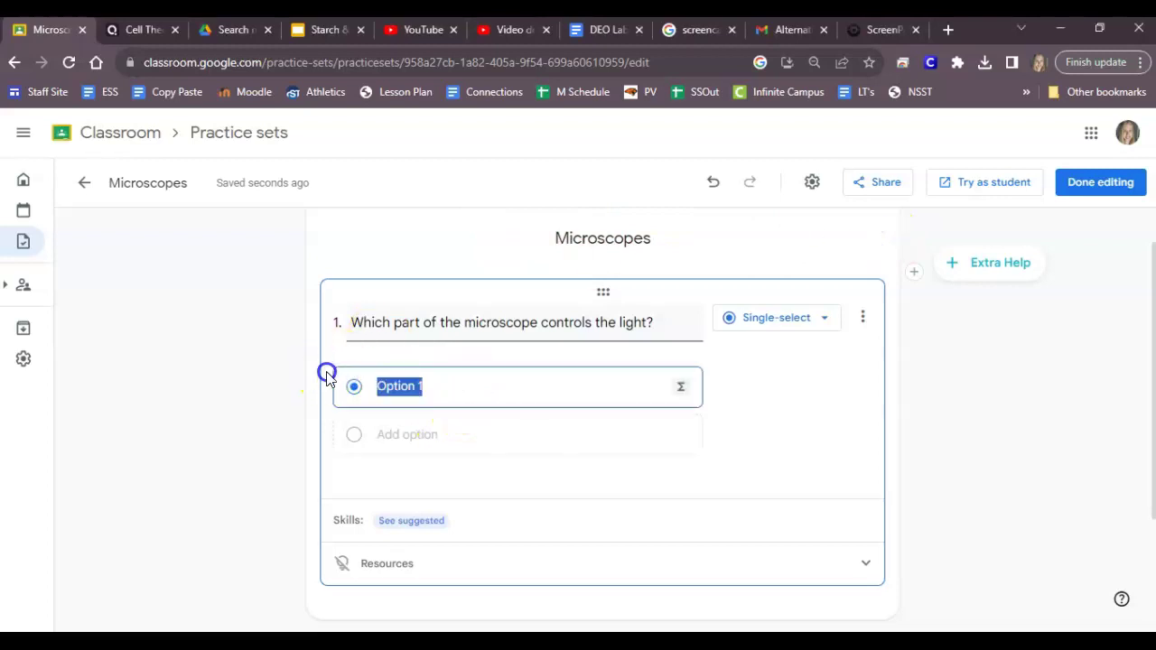
pyautogui.write('Coarse')
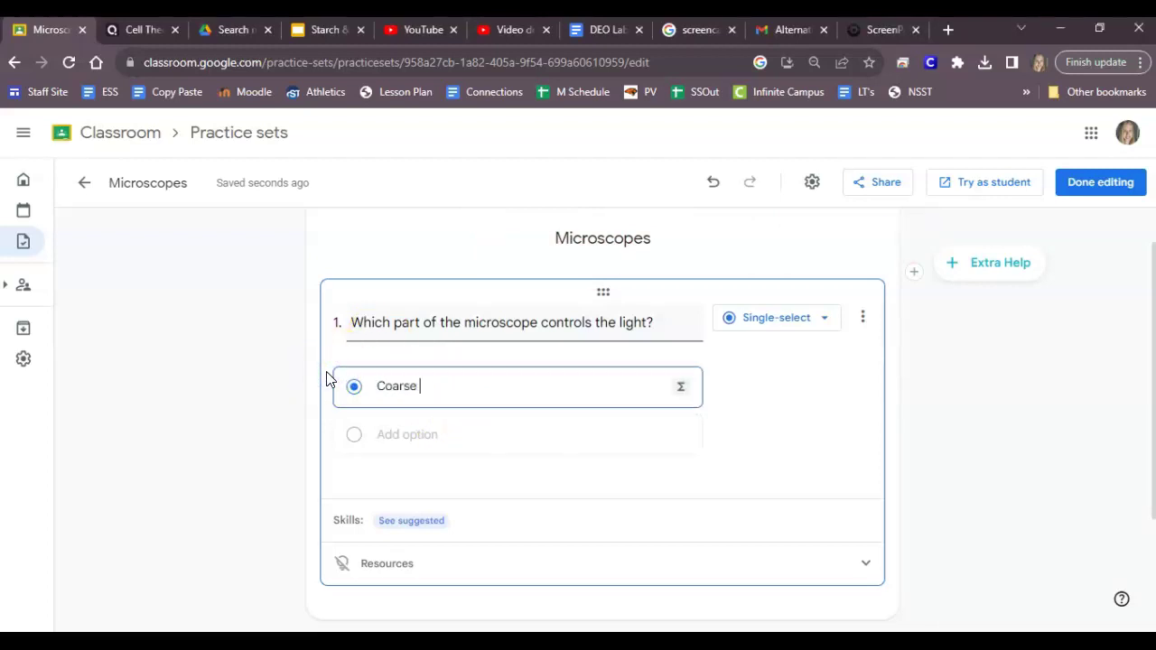
pyautogui.write(' focus')
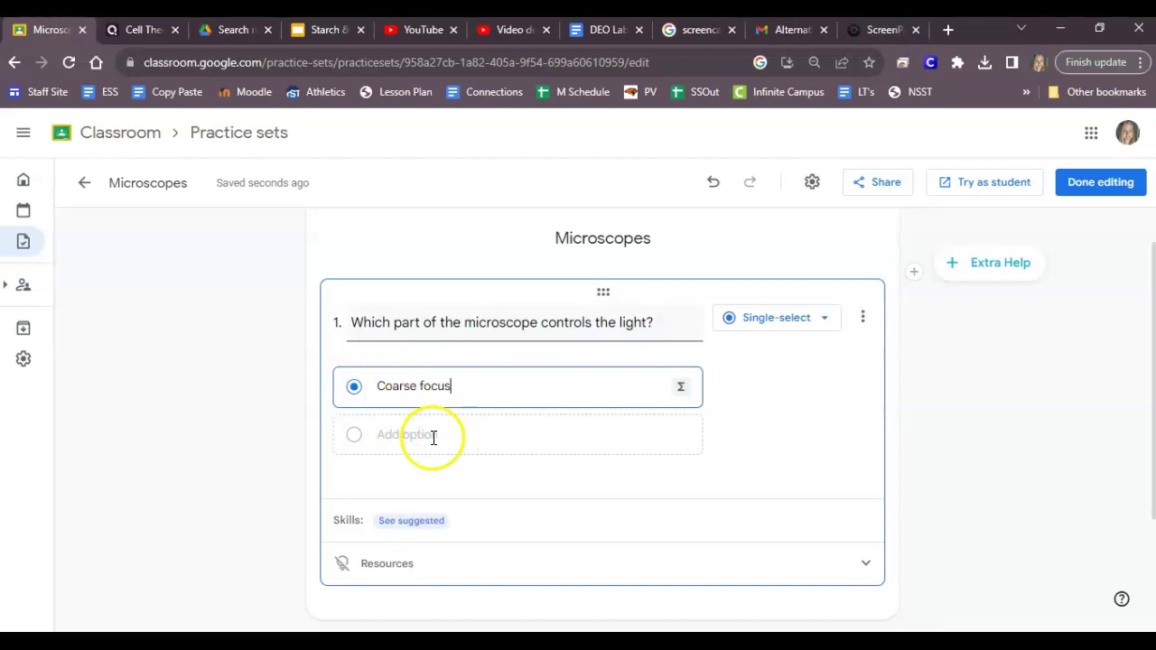
pyautogui.click(434, 438)
pyautogui.write('Sat')
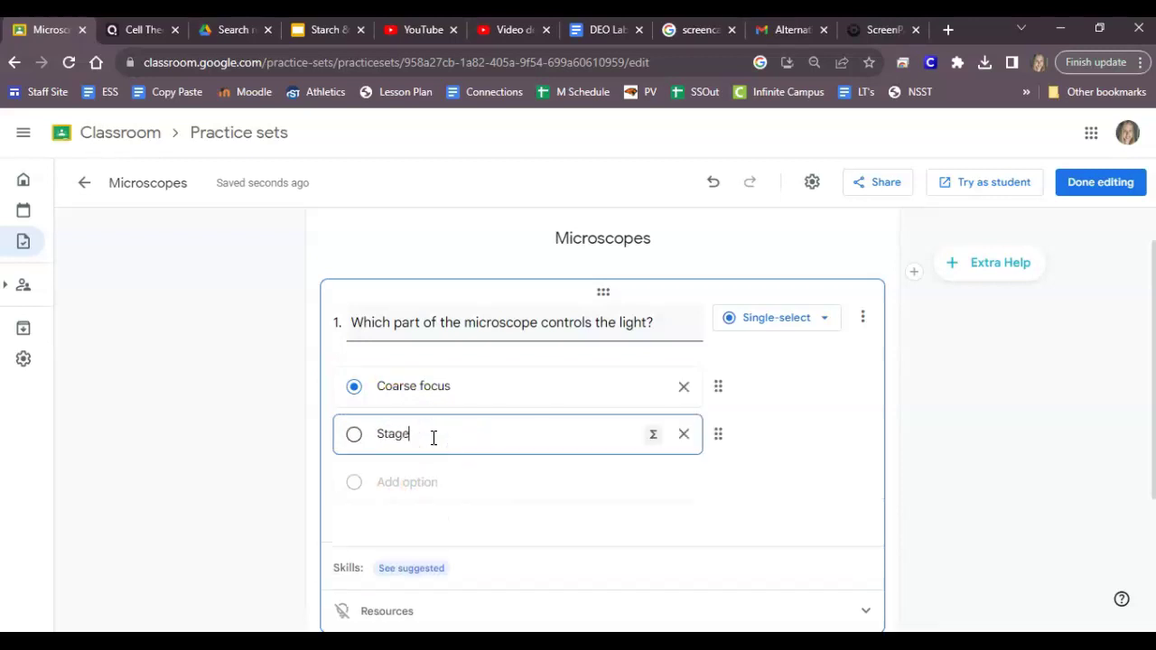
pyautogui.click(422, 481)
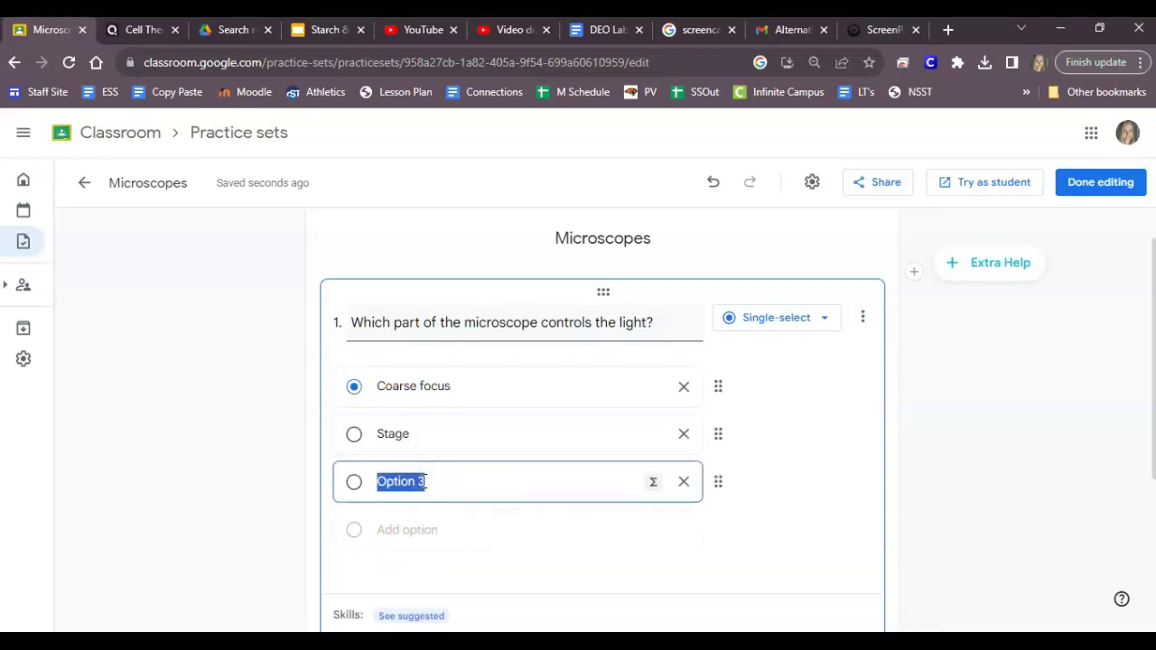
pyautogui.write('Diaphragm')
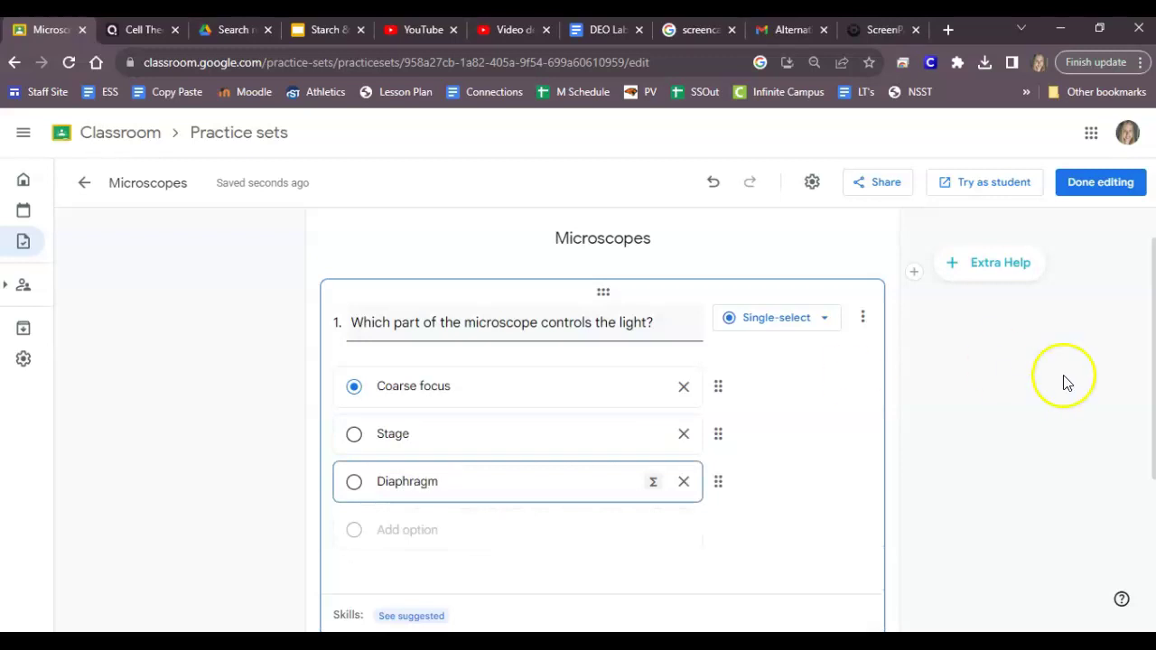
pyautogui.click(1066, 382)
pyautogui.scroll(-2, 1066, 383)
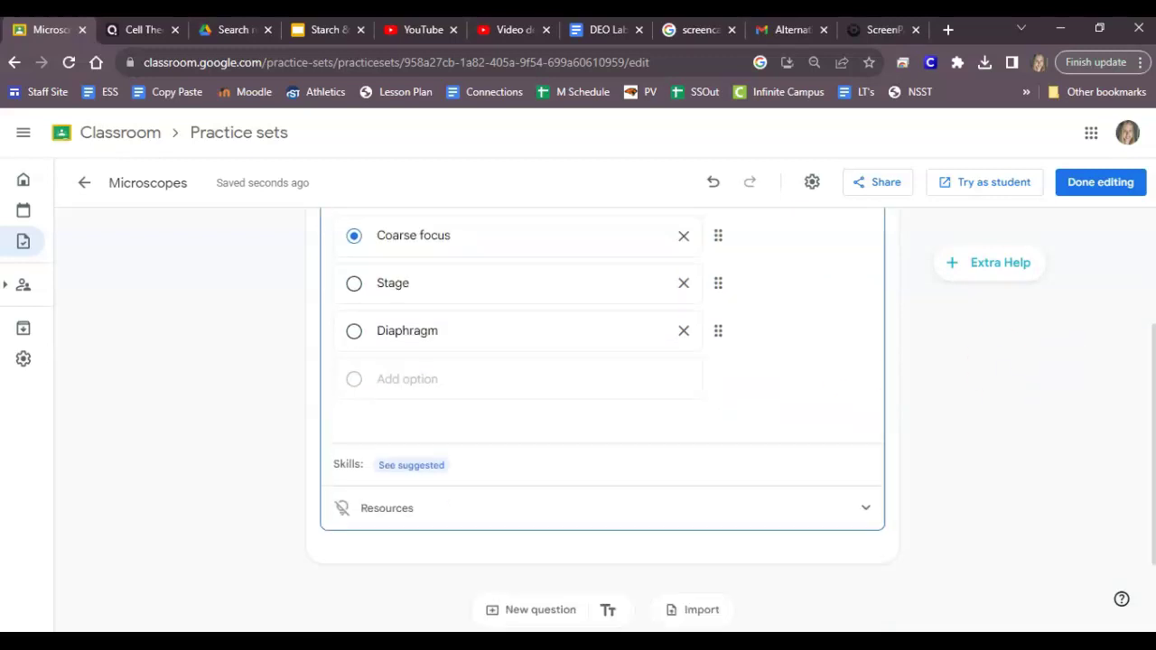
pyautogui.scroll(1, 549, 440)
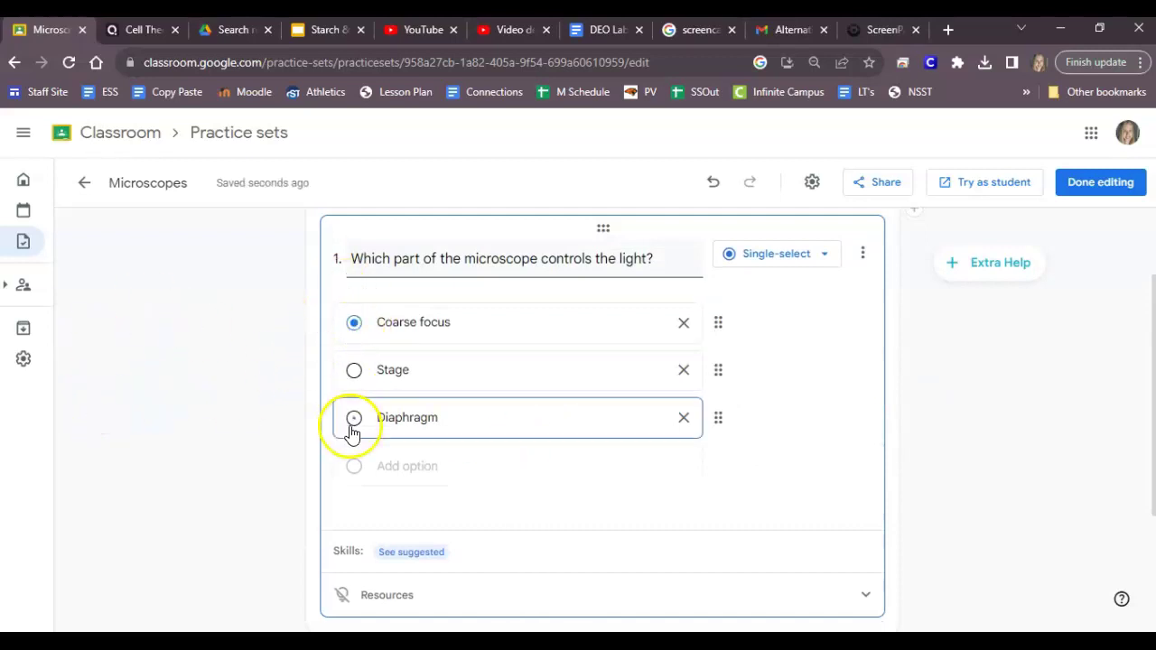
pyautogui.scroll(-1, 353, 433)
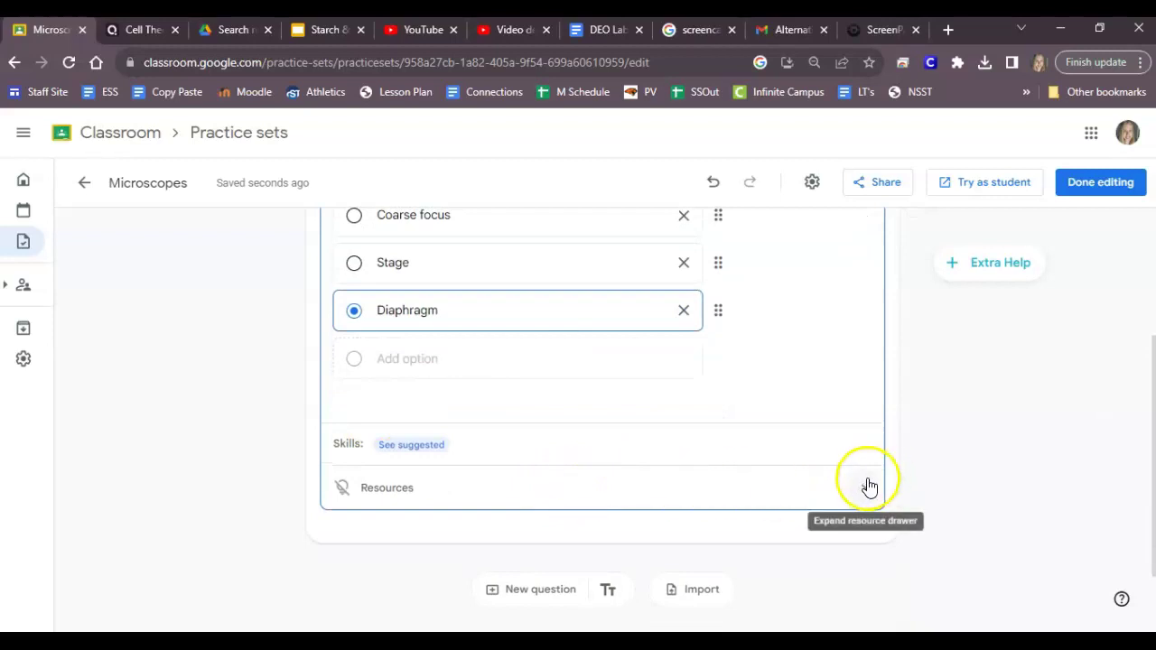
# - Add a hint to question 1 explaining the diaphragm sits under the stage and lets light in
pyautogui.click(865, 487)
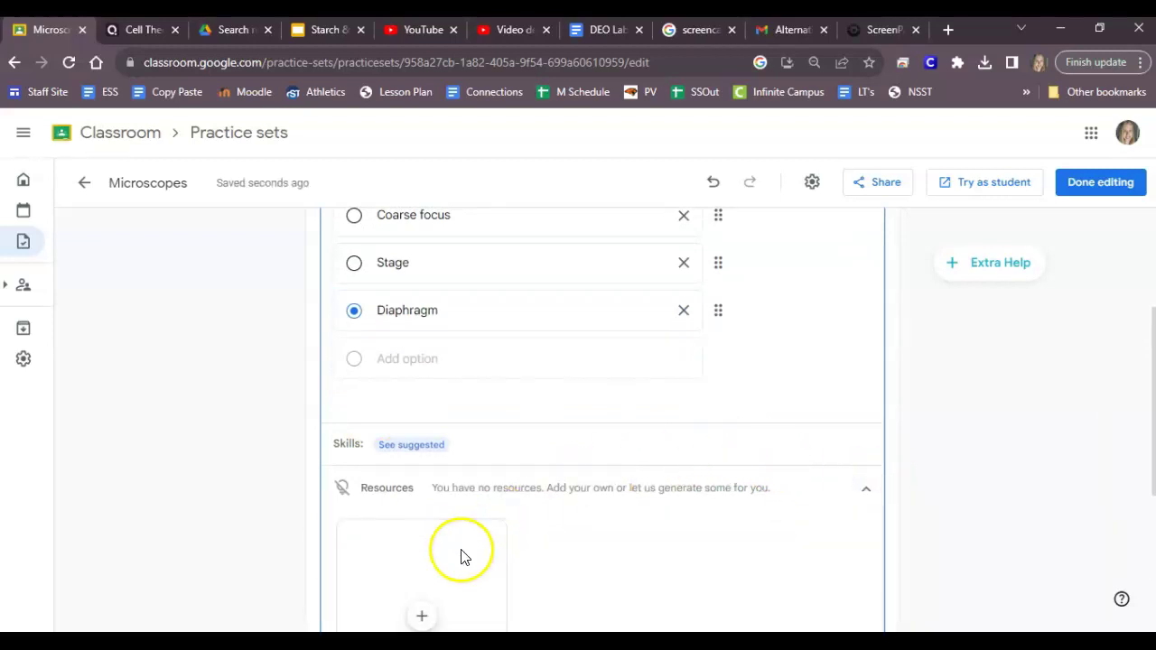
pyautogui.scroll(-1, 424, 605)
pyautogui.click(421, 480)
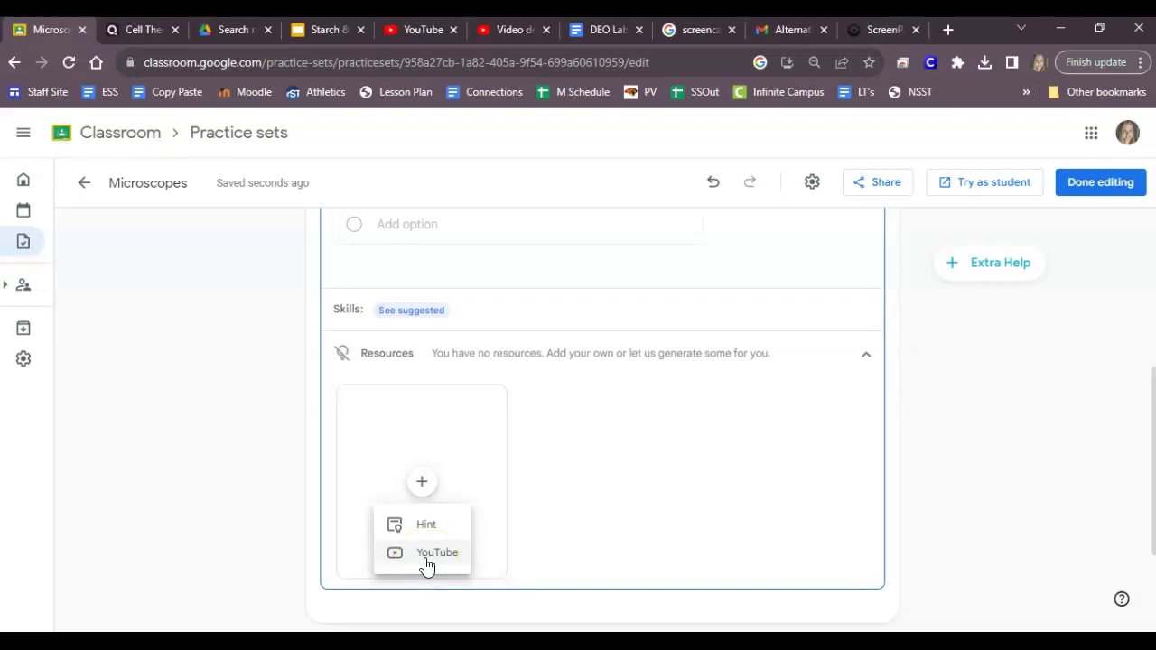
pyautogui.click(427, 528)
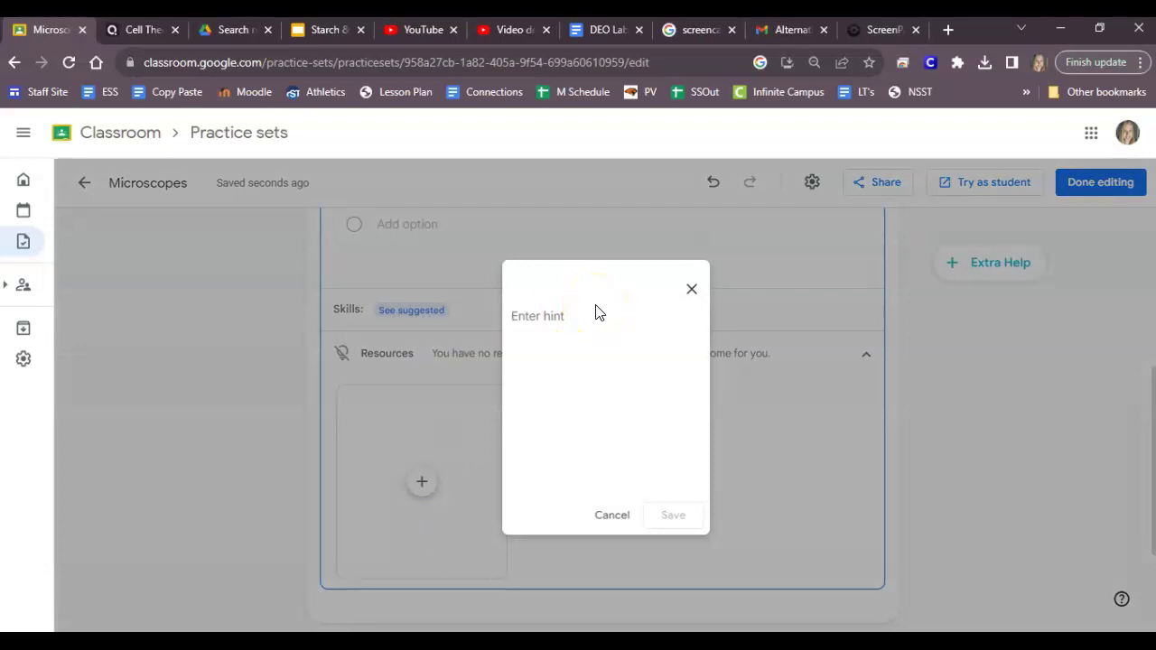
pyautogui.write('Re')
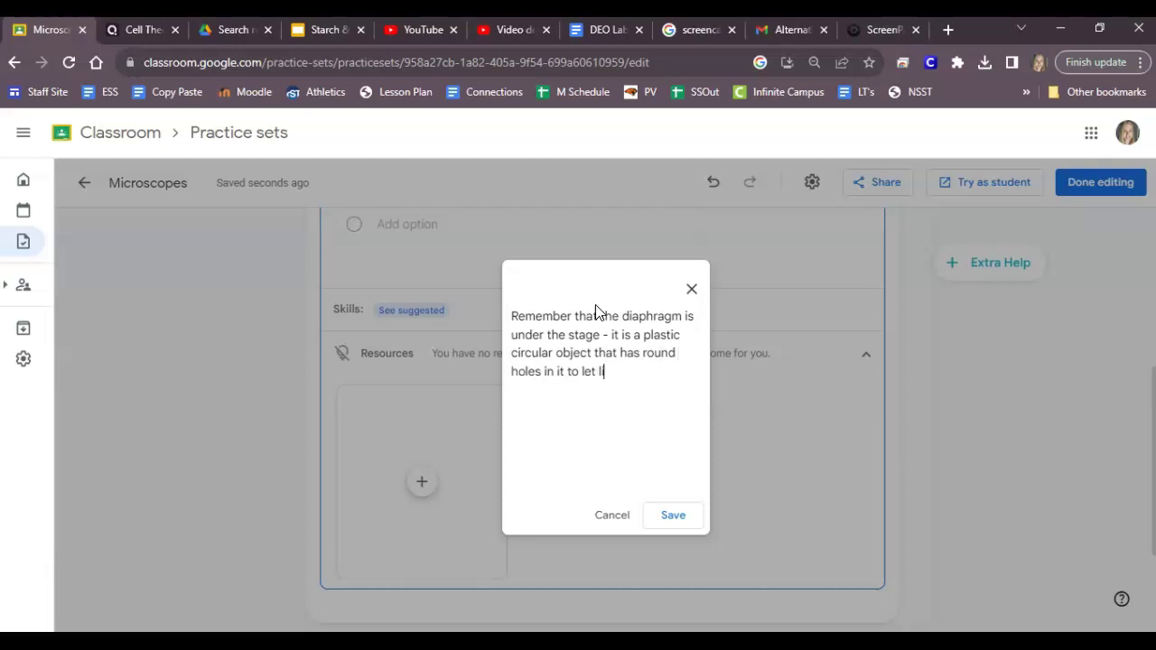
pyautogui.click(692, 511)
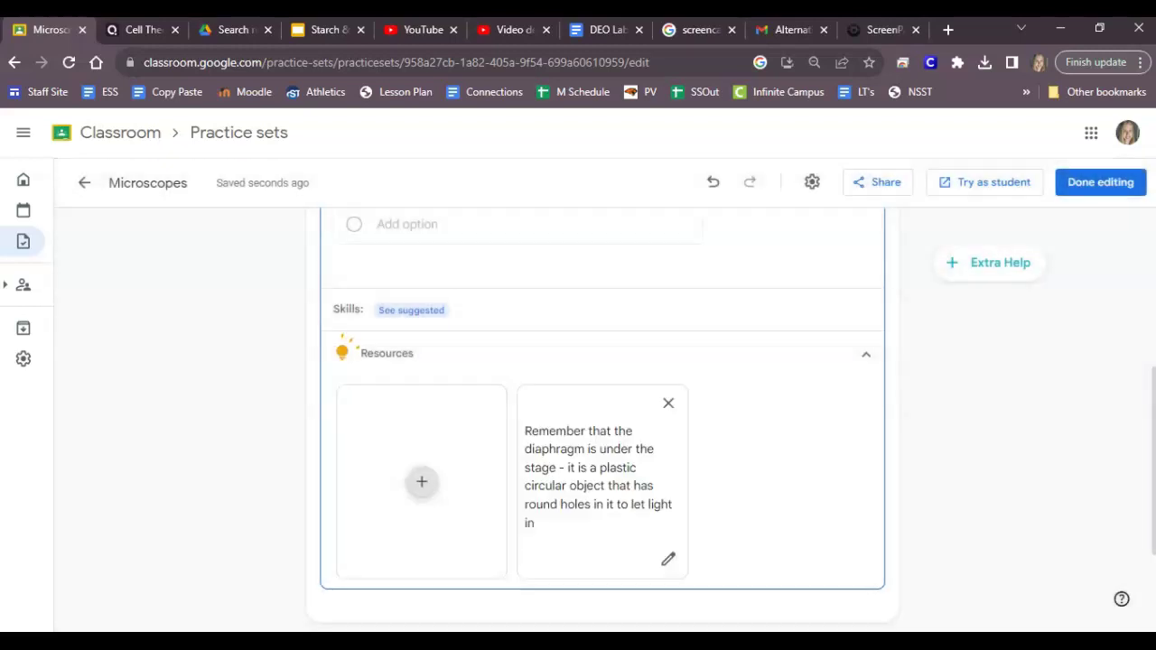
# - Change question 1's type to Short answer
pyautogui.scroll(3, 603, 407)
pyautogui.click(776, 283)
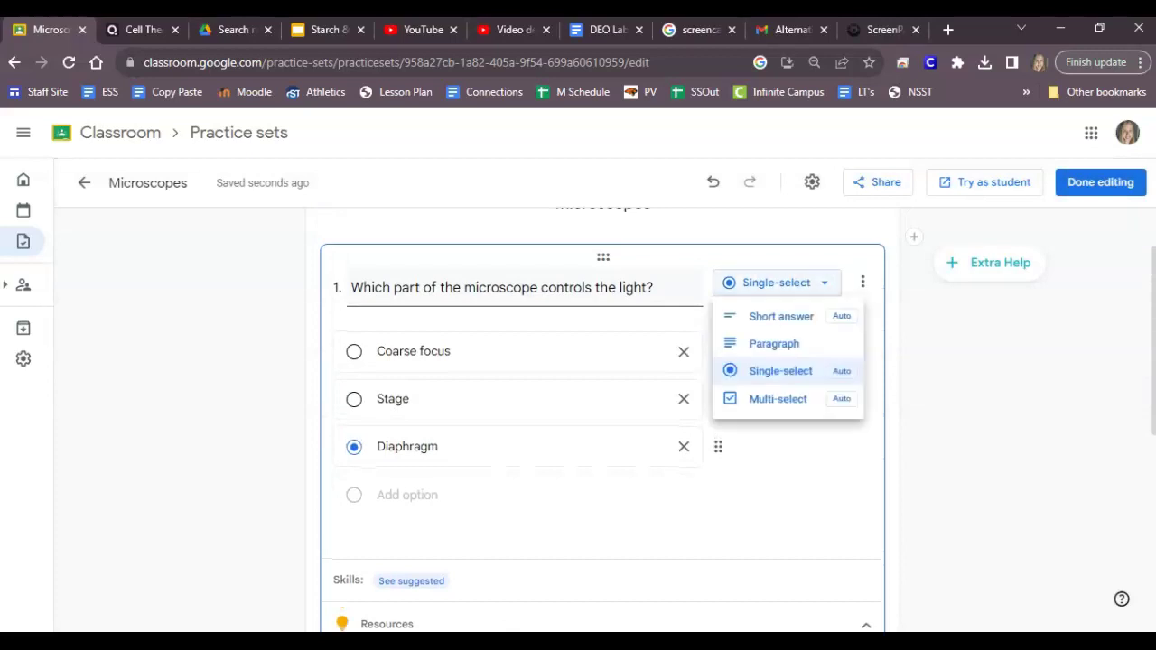
pyautogui.click(768, 313)
pyautogui.click(485, 357)
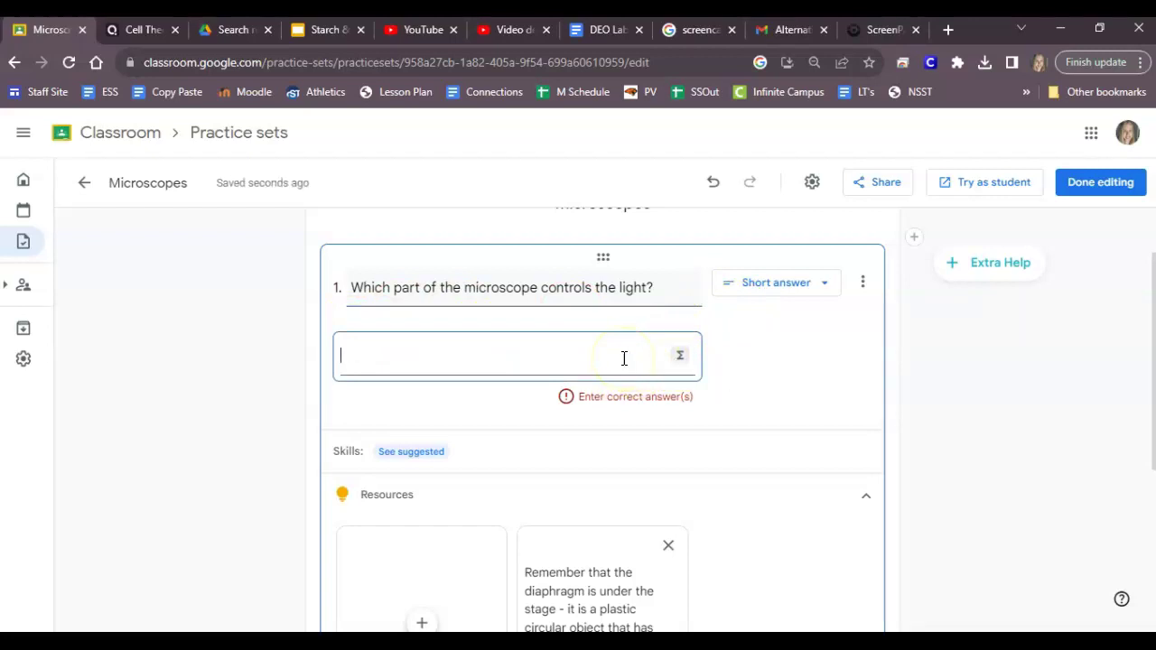
# - Set 'diaphragm' as question 1's correct short answer, leaving the practice set settings unchanged
pyautogui.click(666, 286)
pyautogui.click(526, 370)
pyautogui.write('diaphragm')
pyautogui.press('Return')
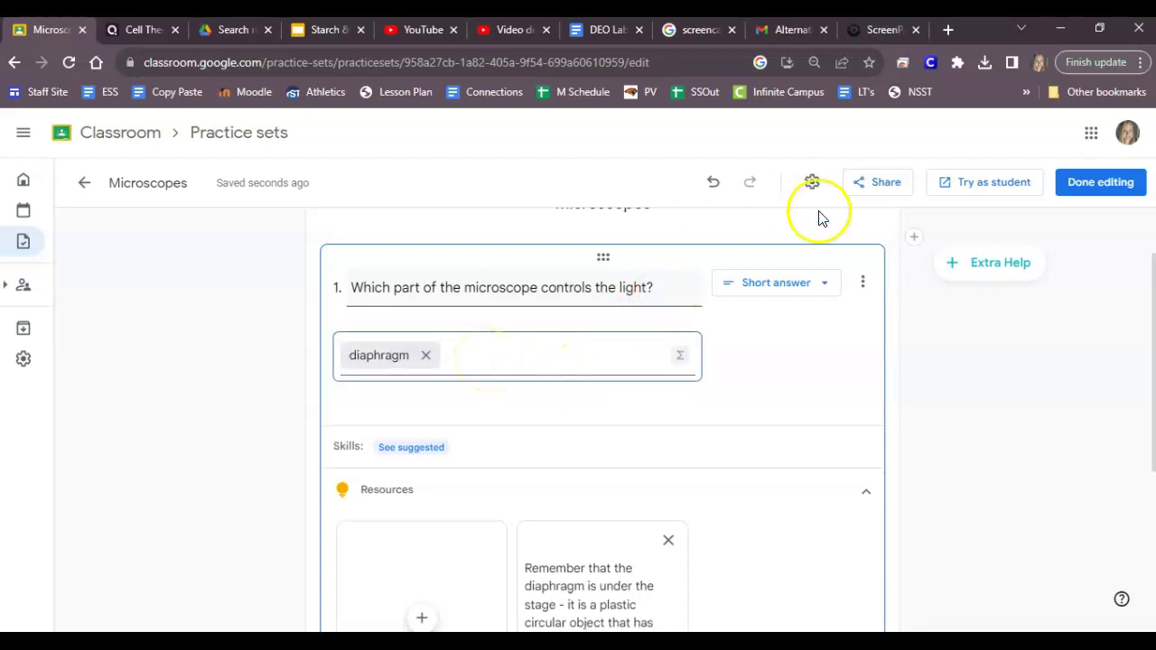
pyautogui.click(812, 182)
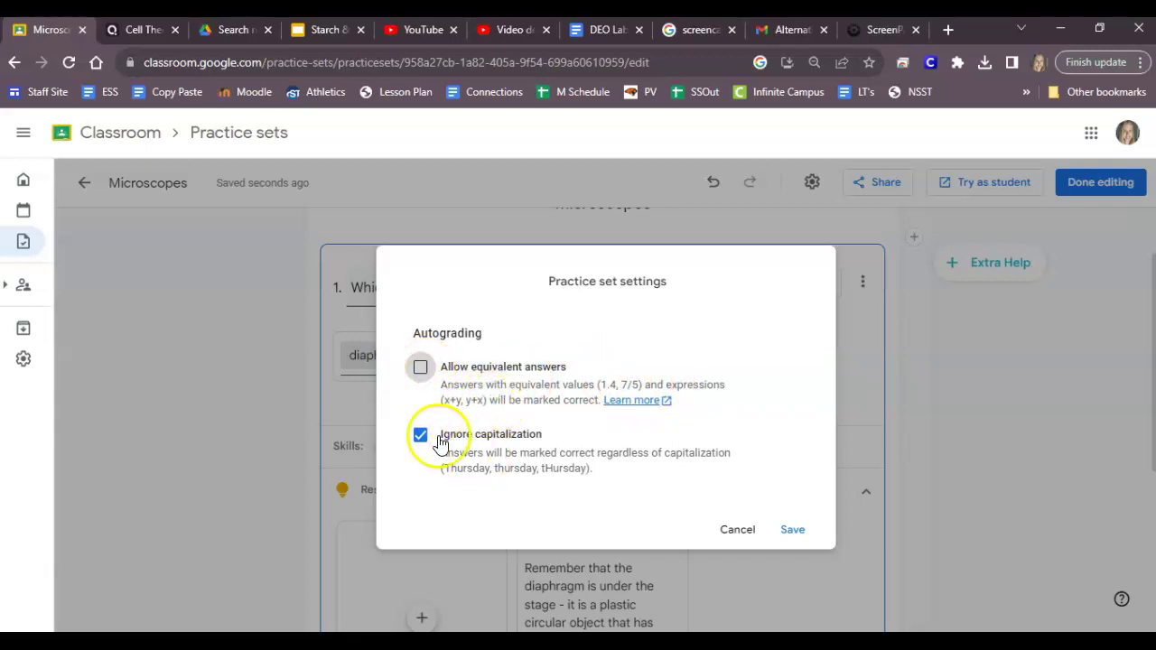
pyautogui.click(743, 529)
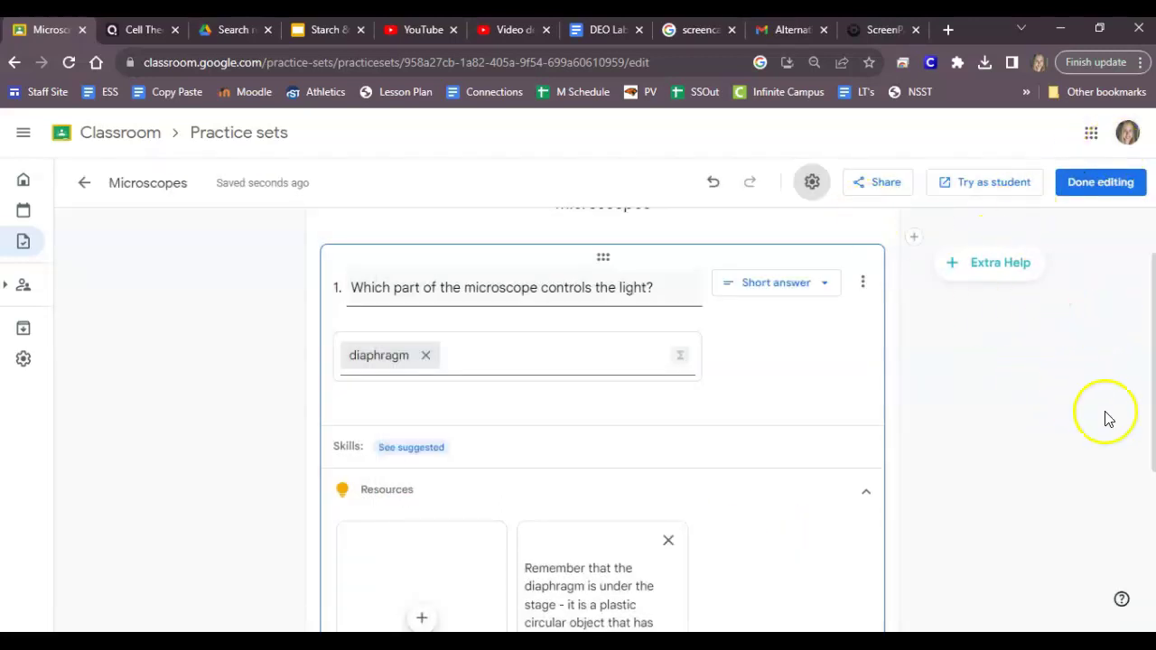
# - Add then delete an empty text block, start an import, and switch to the Quizizz Cell Theory quiz
pyautogui.scroll(1, 1105, 415)
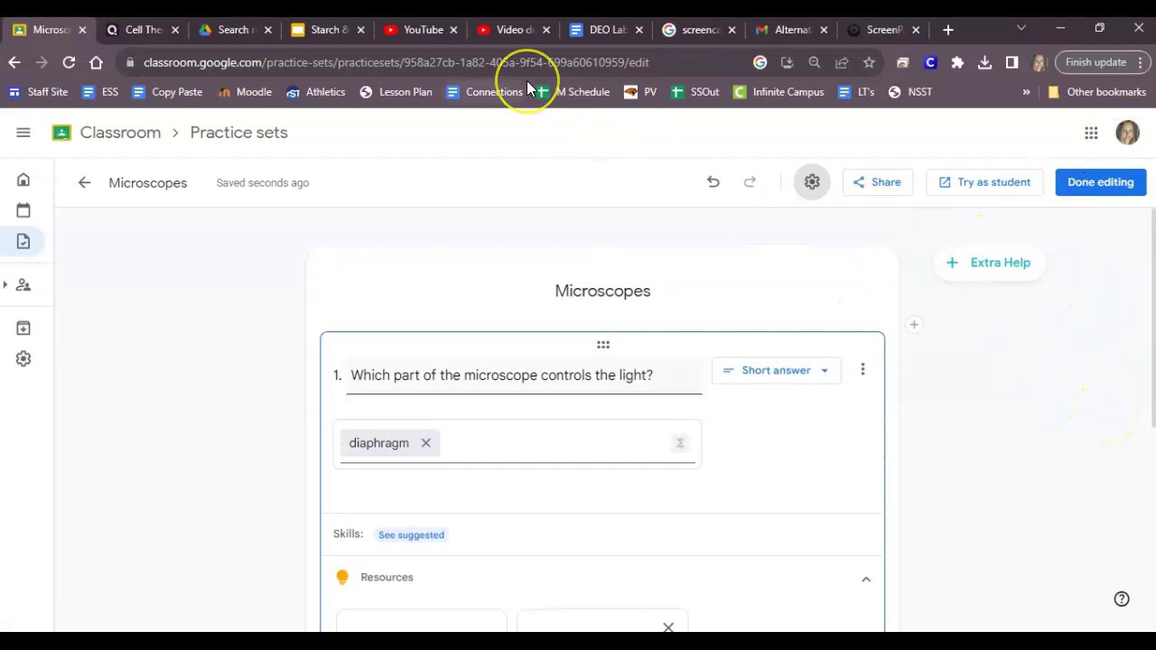
pyautogui.scroll(-4, 1027, 292)
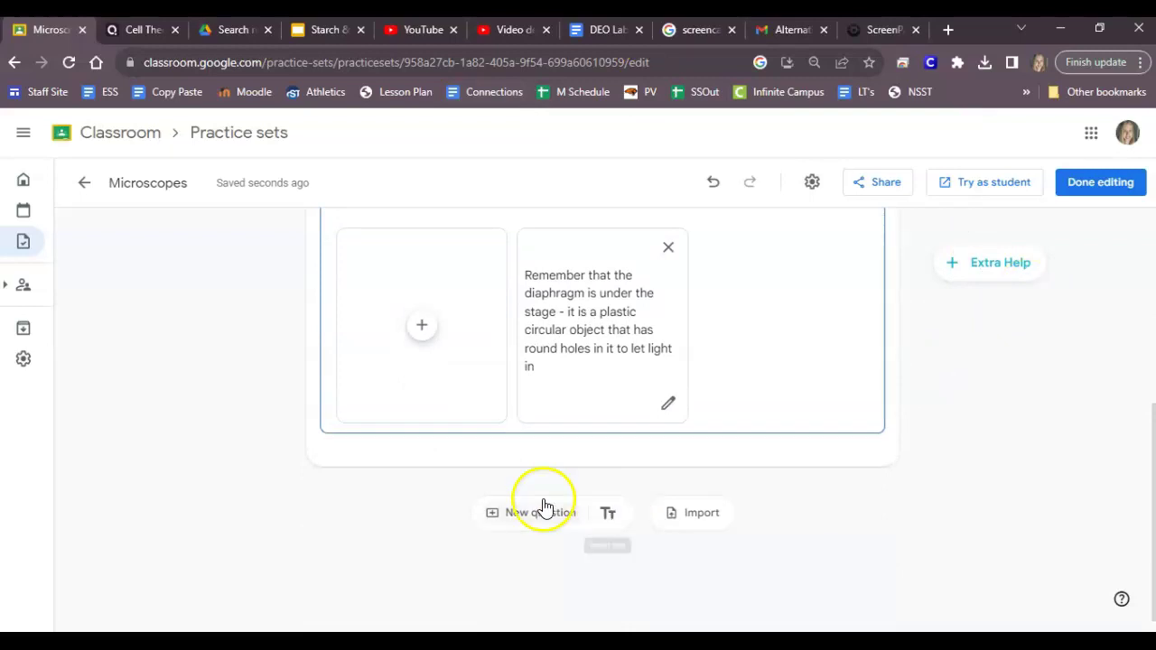
pyautogui.click(609, 515)
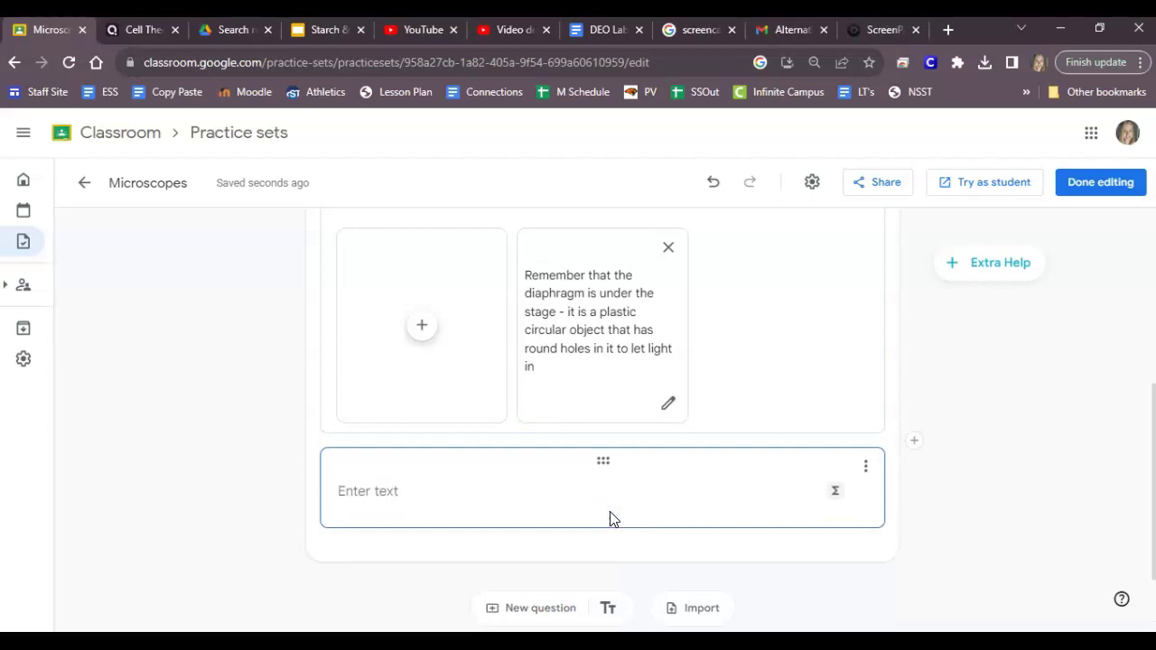
pyautogui.click(873, 467)
pyautogui.click(867, 541)
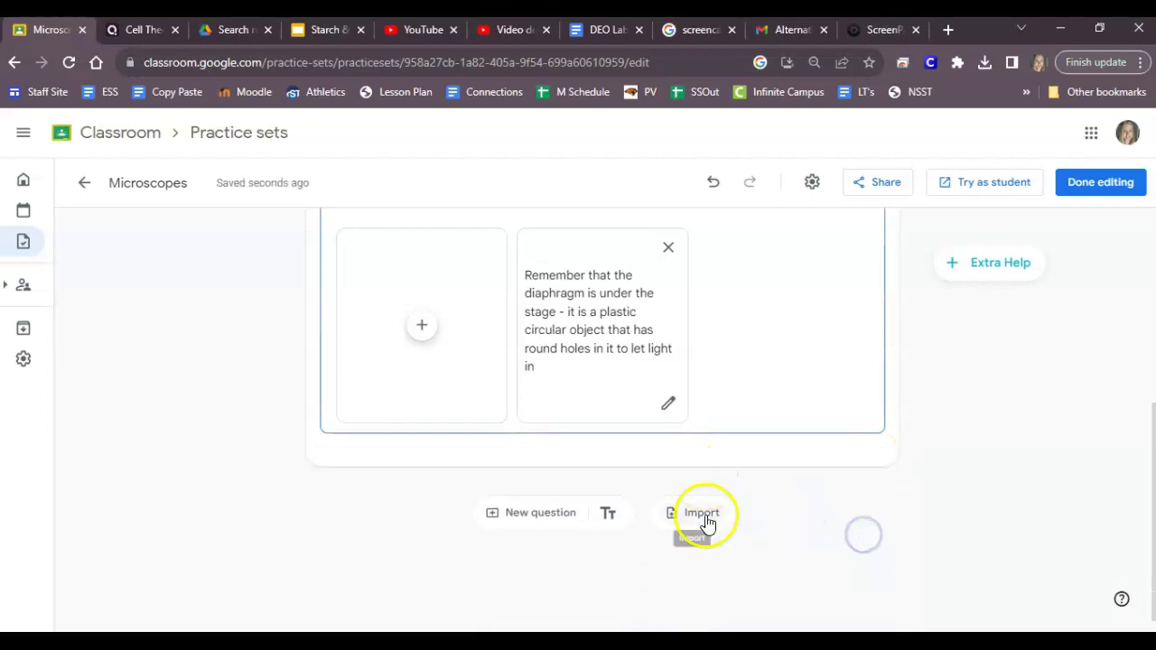
pyautogui.click(703, 522)
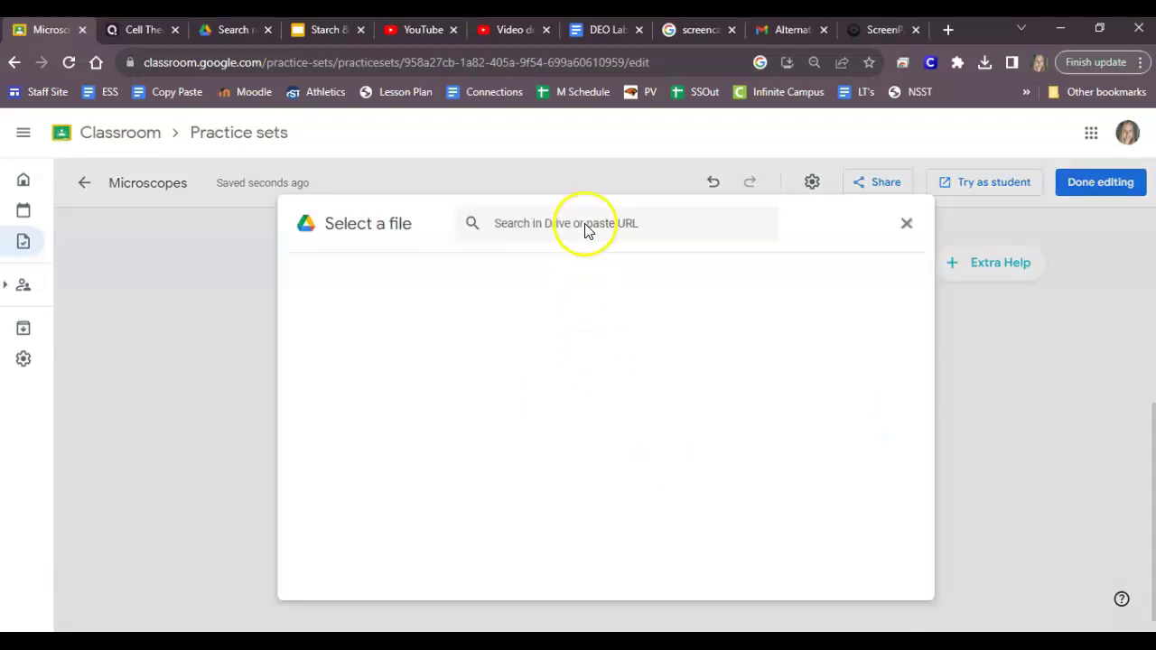
pyautogui.click(145, 29)
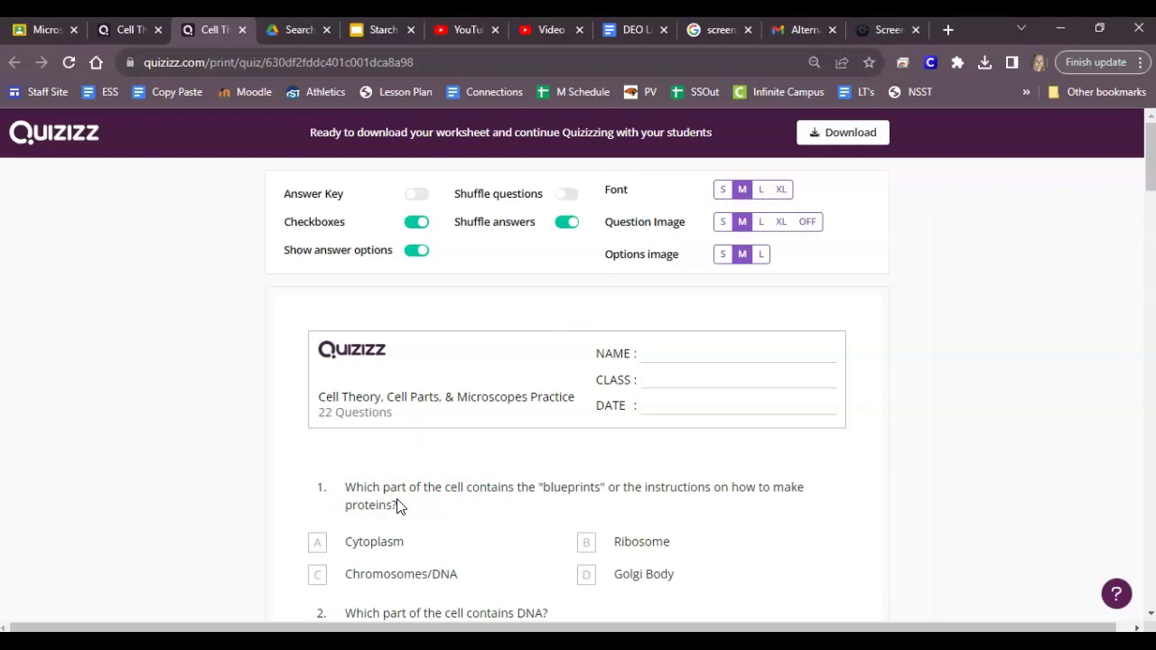
# - Set the Cell Theory worksheet's question images to size L and send it to print
pyautogui.scroll(-2, 399, 508)
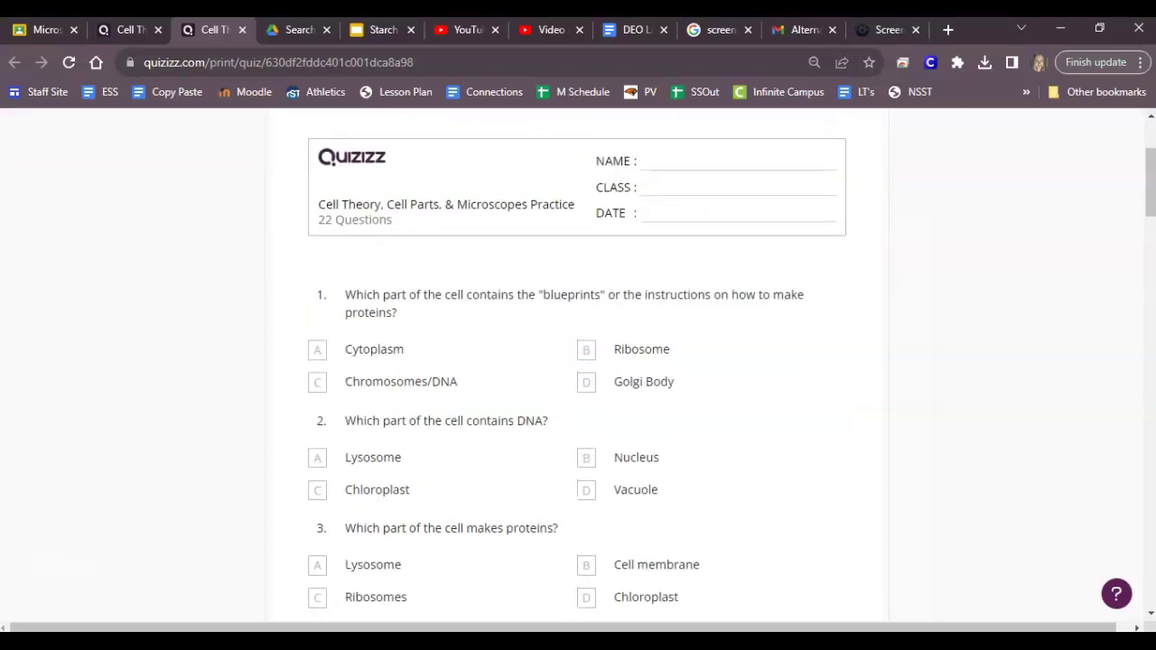
pyautogui.moveTo(345, 421); pyautogui.dragTo(478, 431)
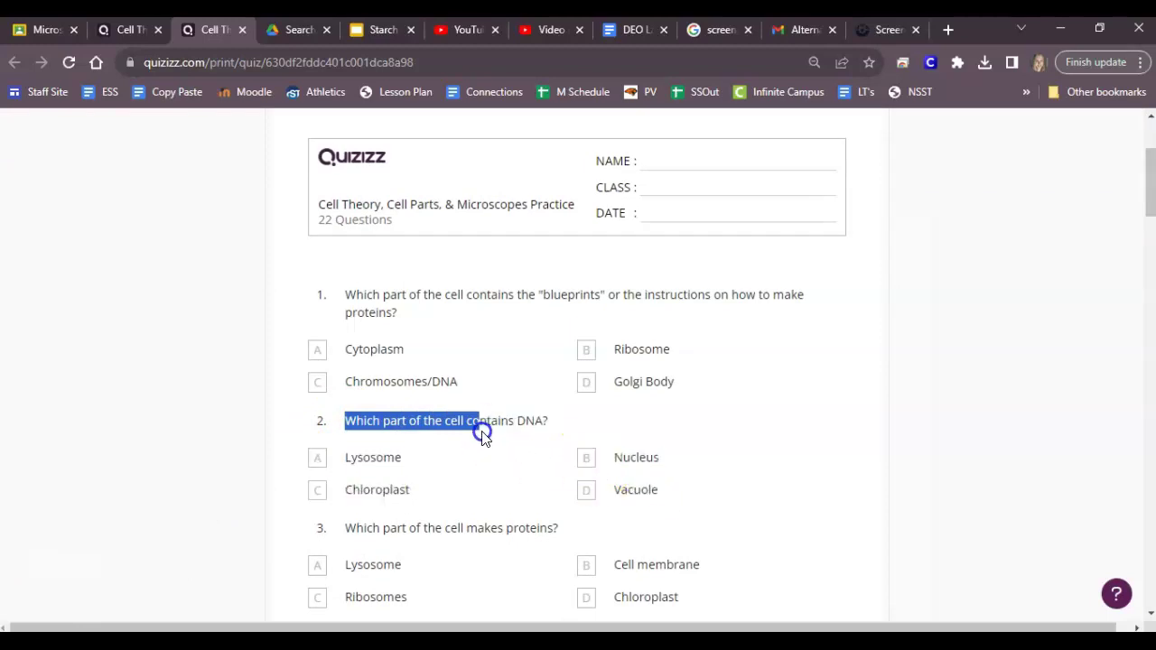
pyautogui.click(480, 433)
pyautogui.scroll(2, 483, 439)
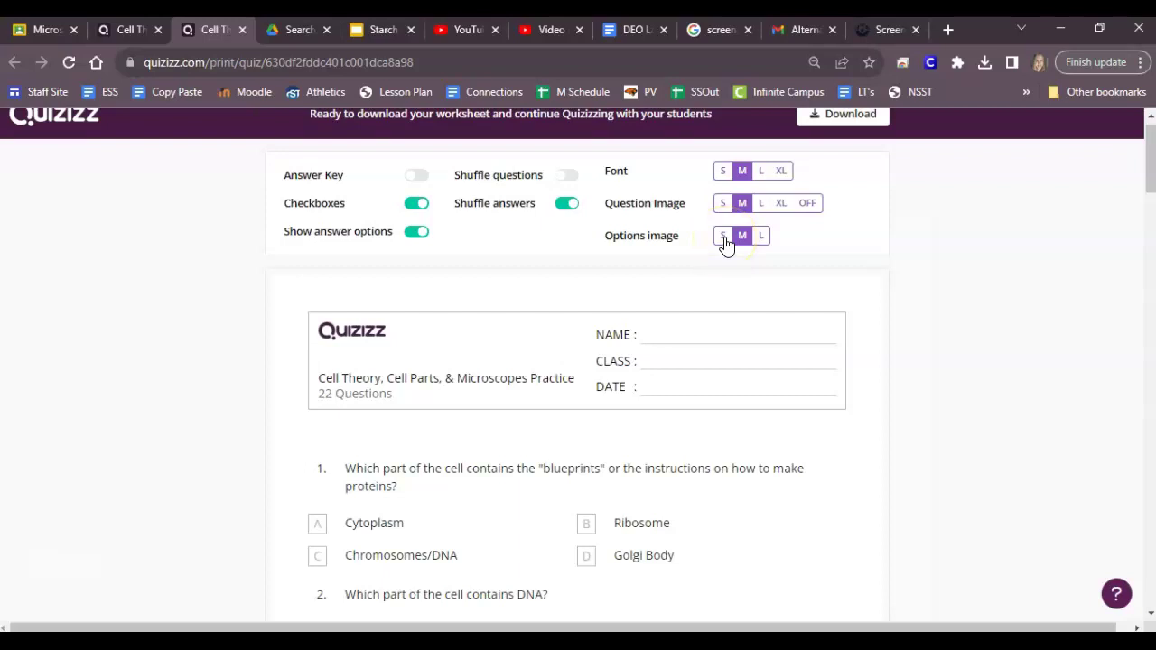
pyautogui.click(762, 206)
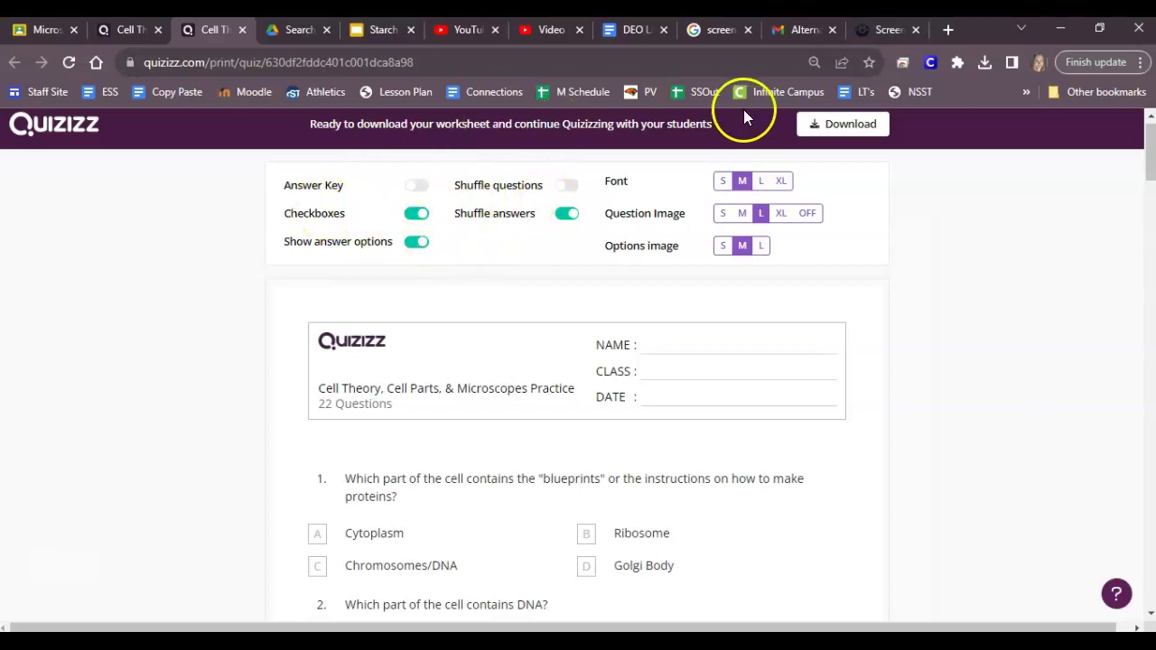
pyautogui.click(811, 124)
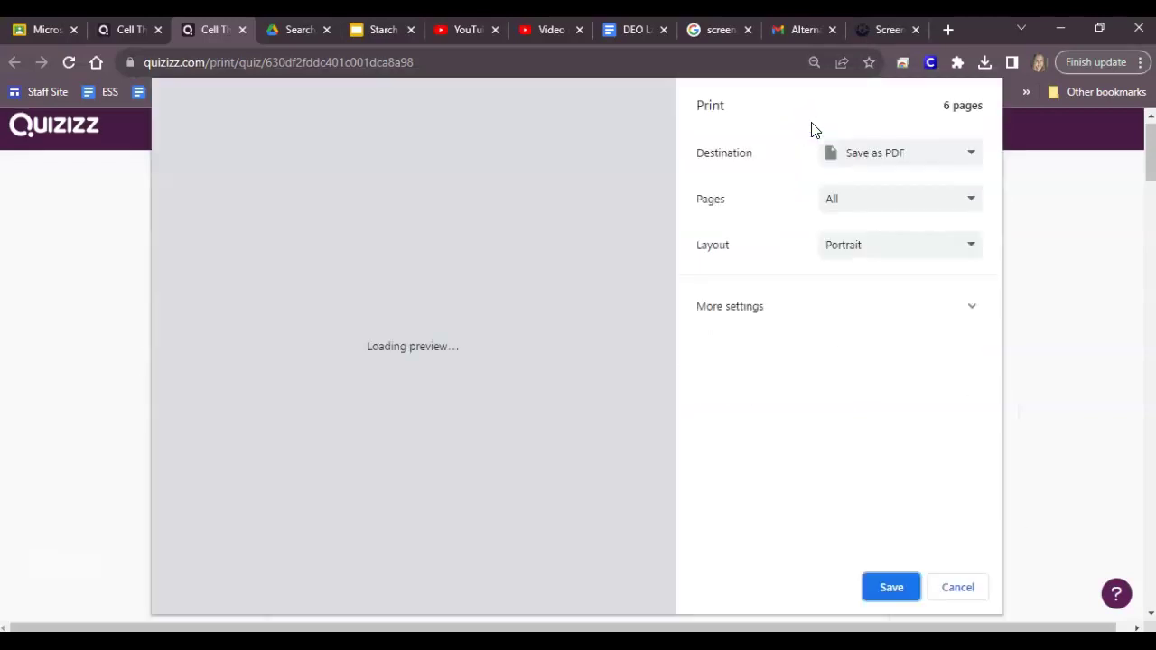
# - Save the worksheet as PDF 'Cell Theory, Cell Parts, & Microscopes Practice' in Downloads, replacing the older copy
pyautogui.click(1003, 219)
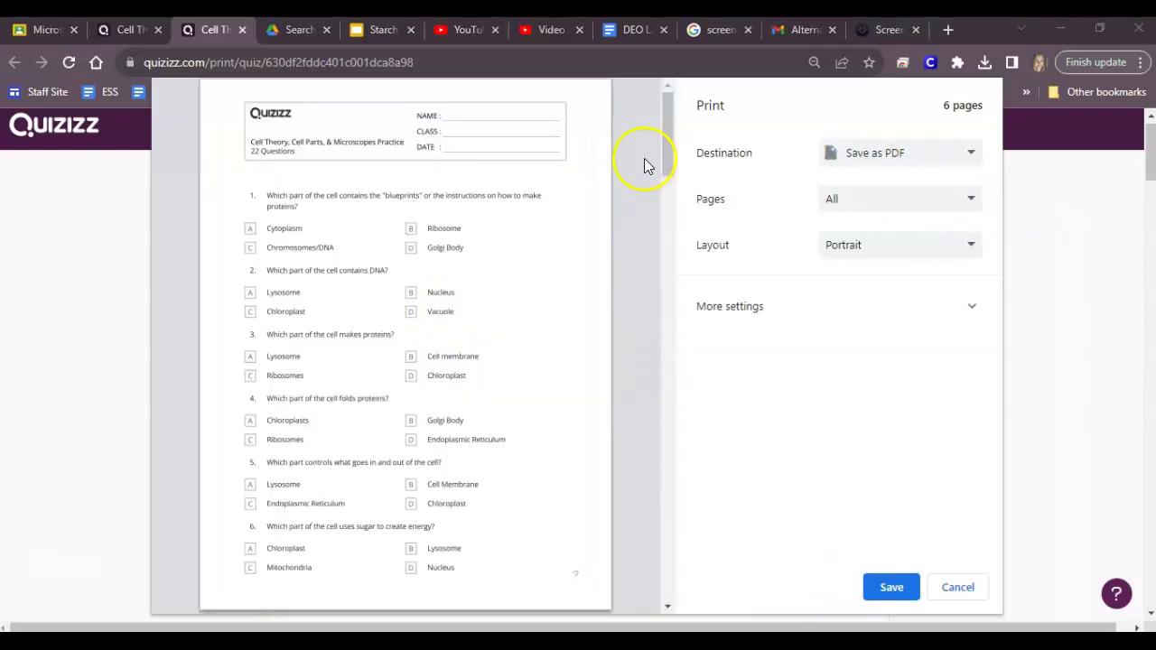
pyautogui.moveTo(668, 136); pyautogui.dragTo(679, 560)
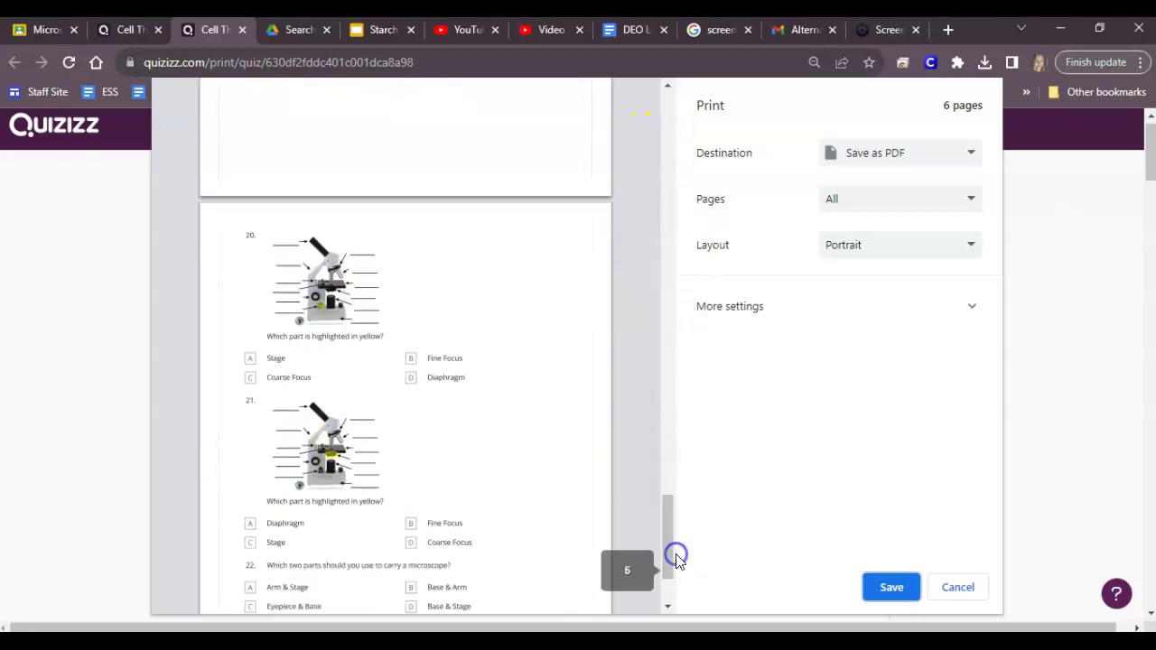
pyautogui.click(880, 155)
pyautogui.click(878, 153)
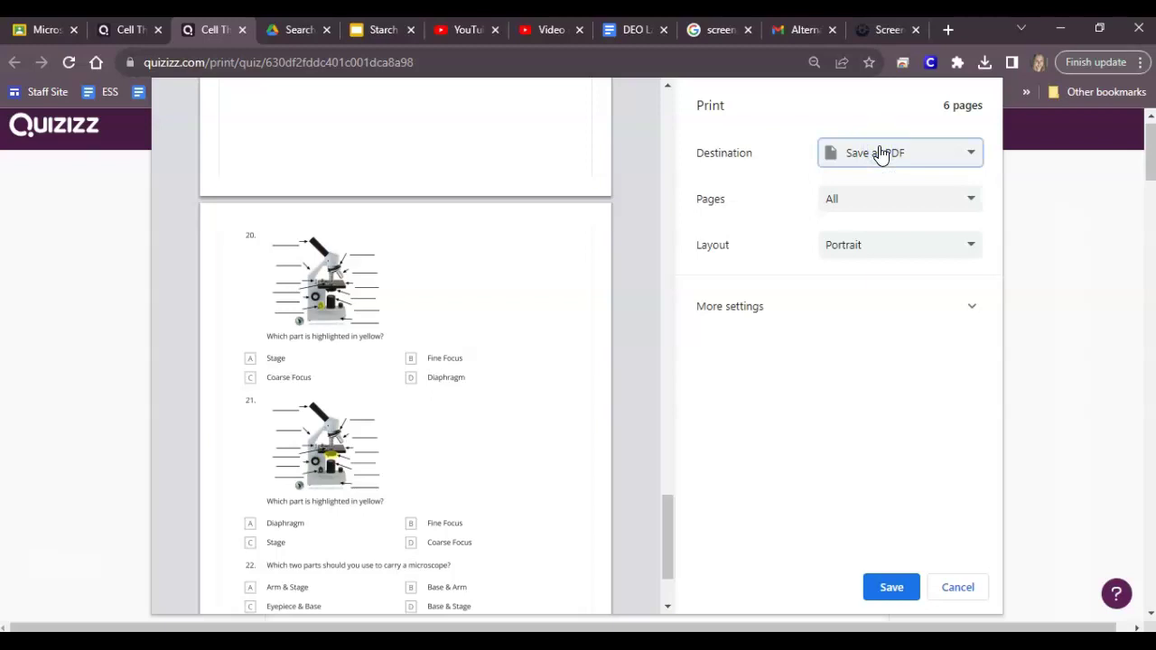
pyautogui.click(877, 152)
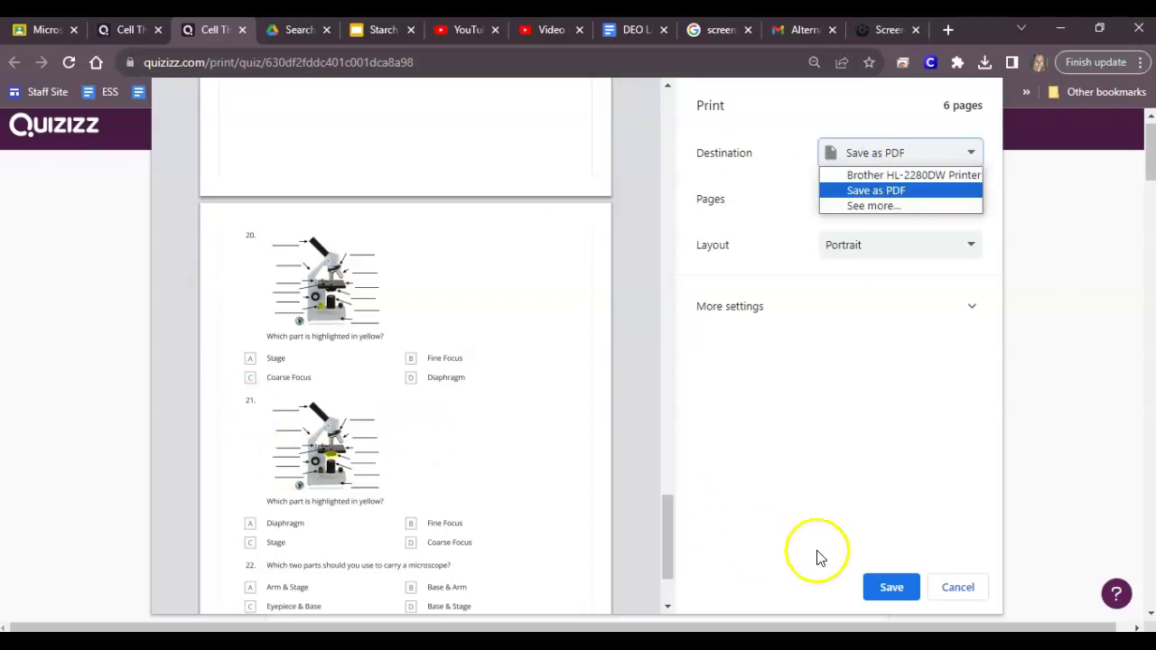
pyautogui.click(899, 587)
pyautogui.click(903, 585)
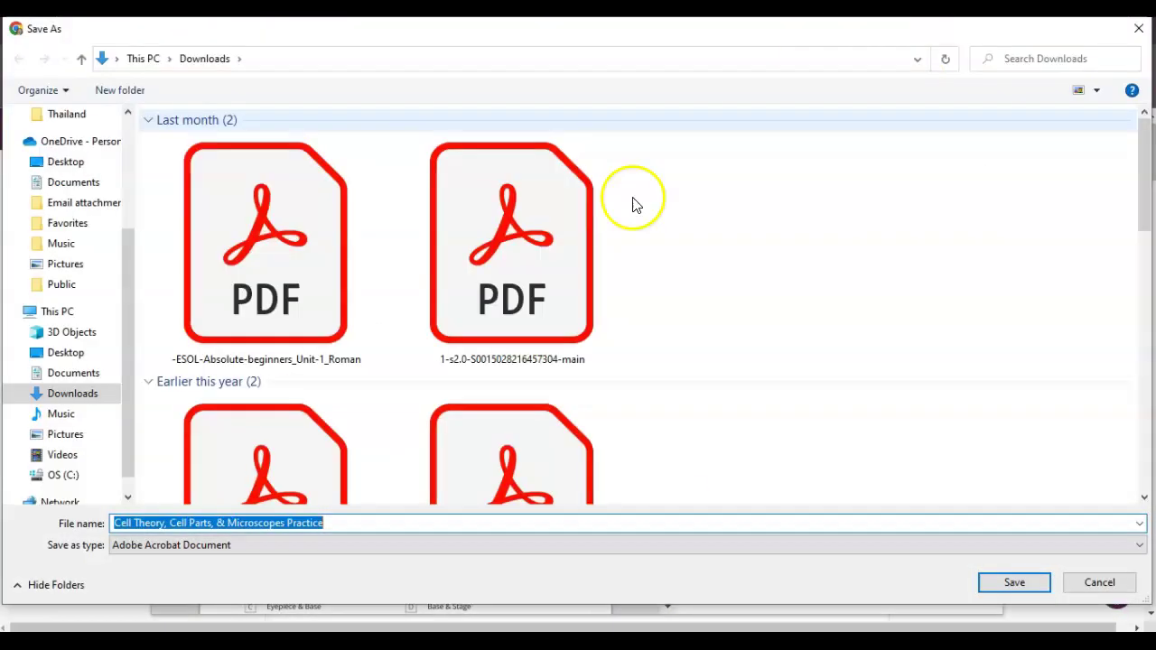
pyautogui.click(989, 580)
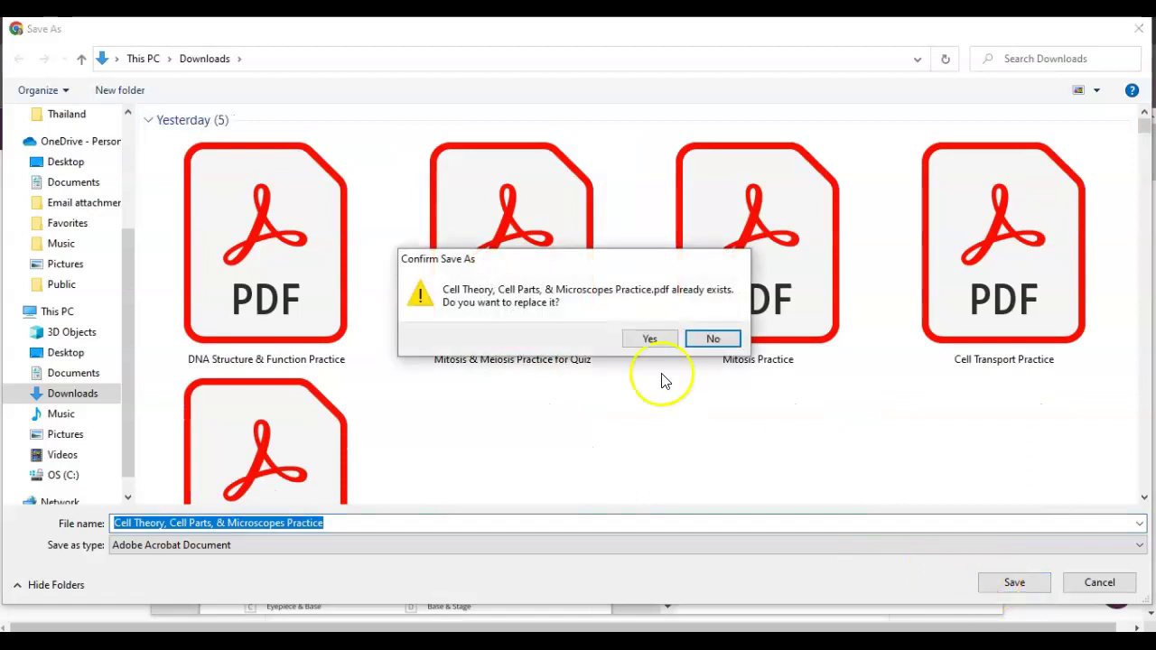
pyautogui.click(649, 339)
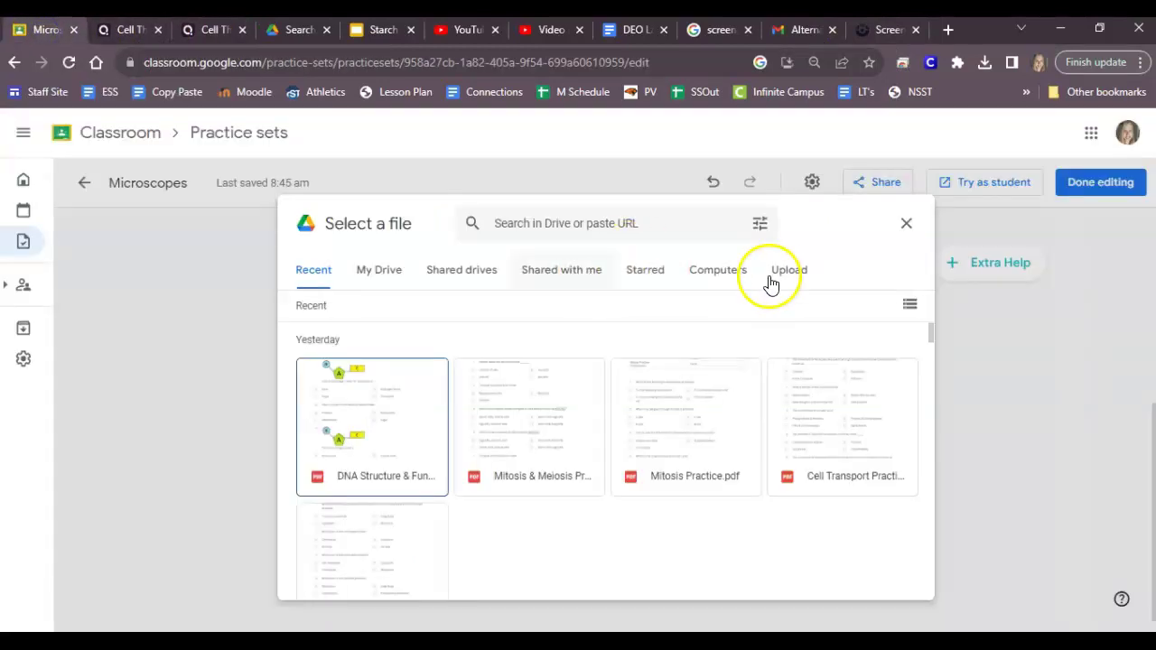
# - Upload the Cell Theory, Cell Parts, & Microscopes Practice PDF from Downloads for import
pyautogui.click(788, 269)
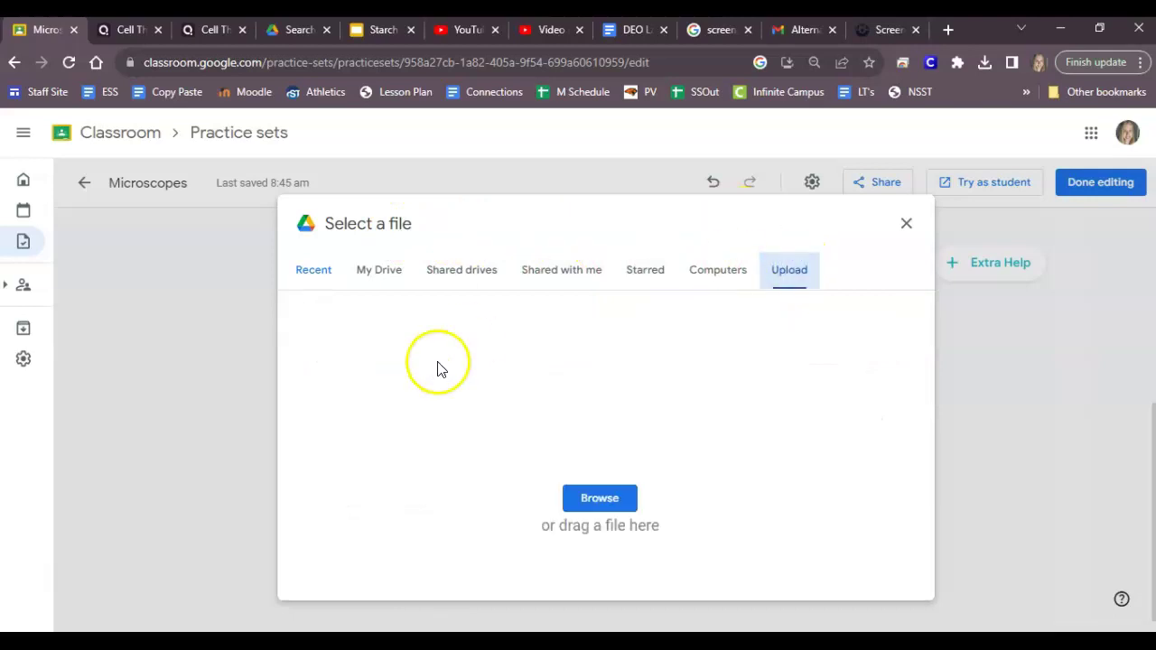
pyautogui.click(603, 498)
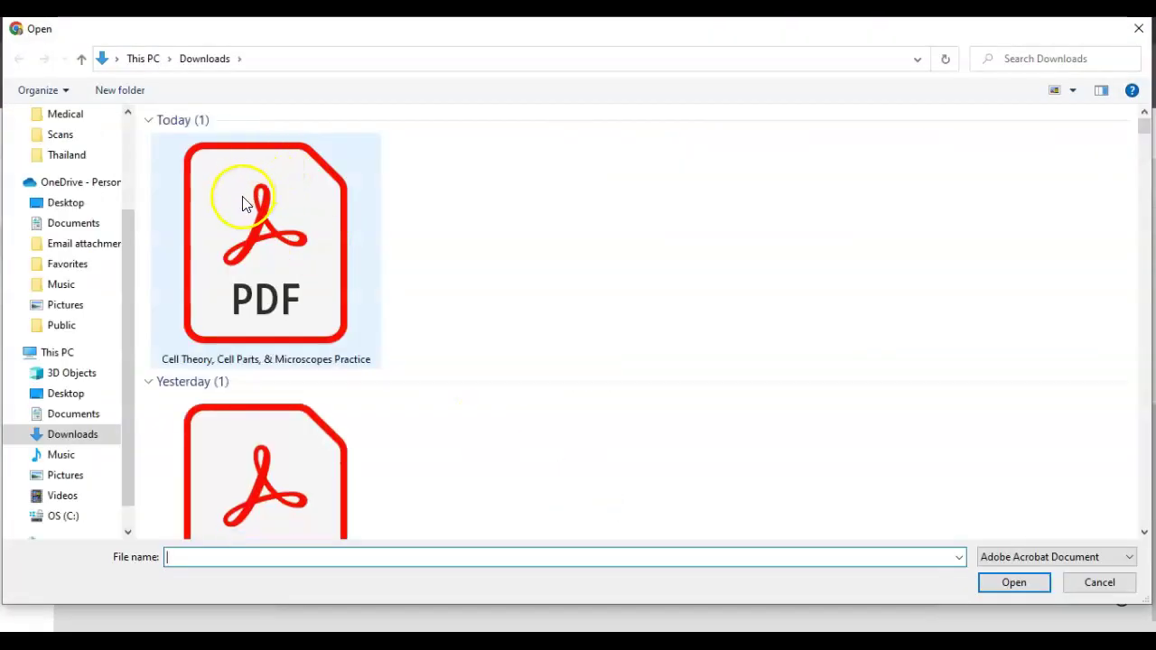
pyautogui.click(244, 201)
pyautogui.doubleClick(266, 206)
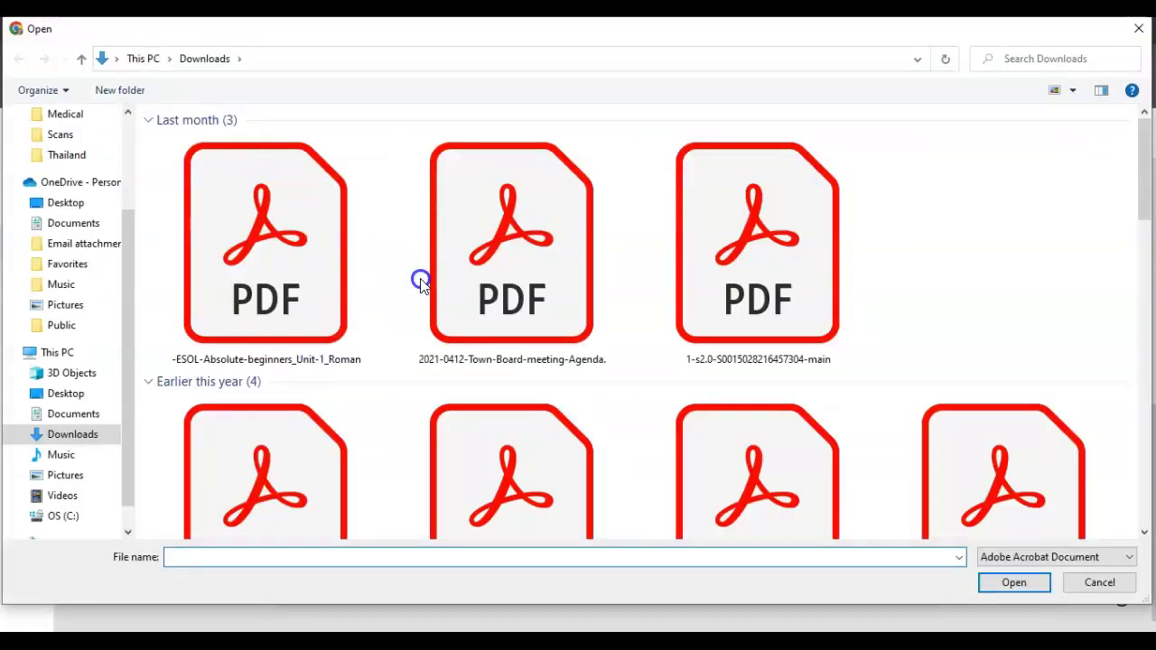
pyautogui.click(317, 246)
pyautogui.doubleClick(316, 246)
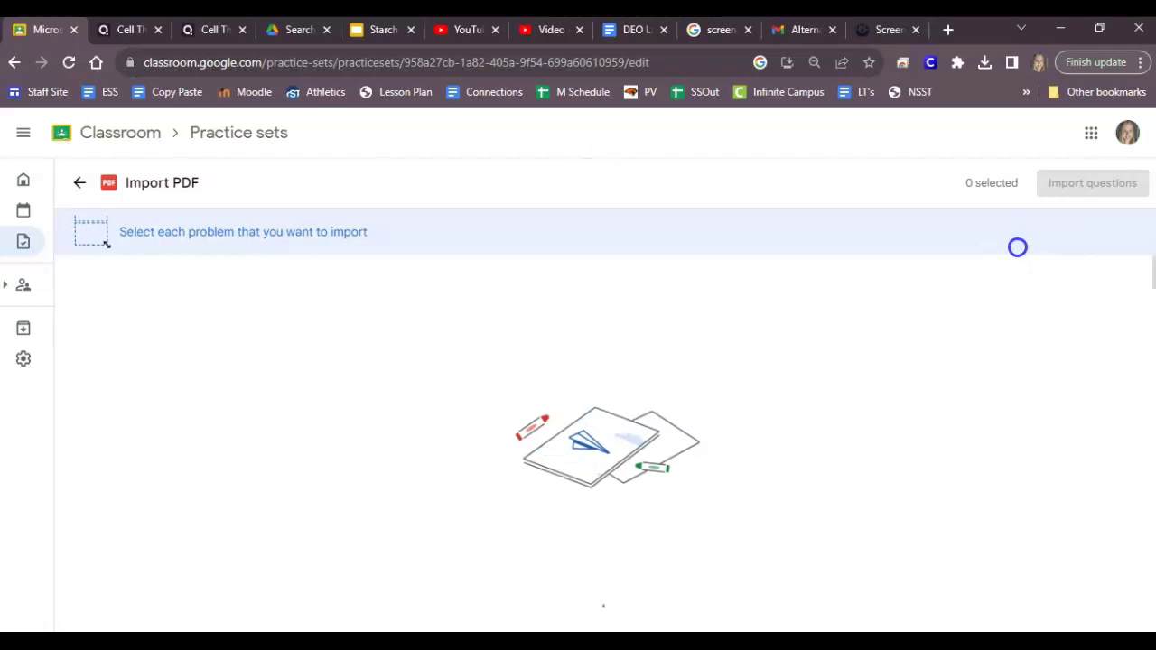
# - Mark question 1's text in the Cell Theory PDF for import
pyautogui.scroll(-2, 1018, 247)
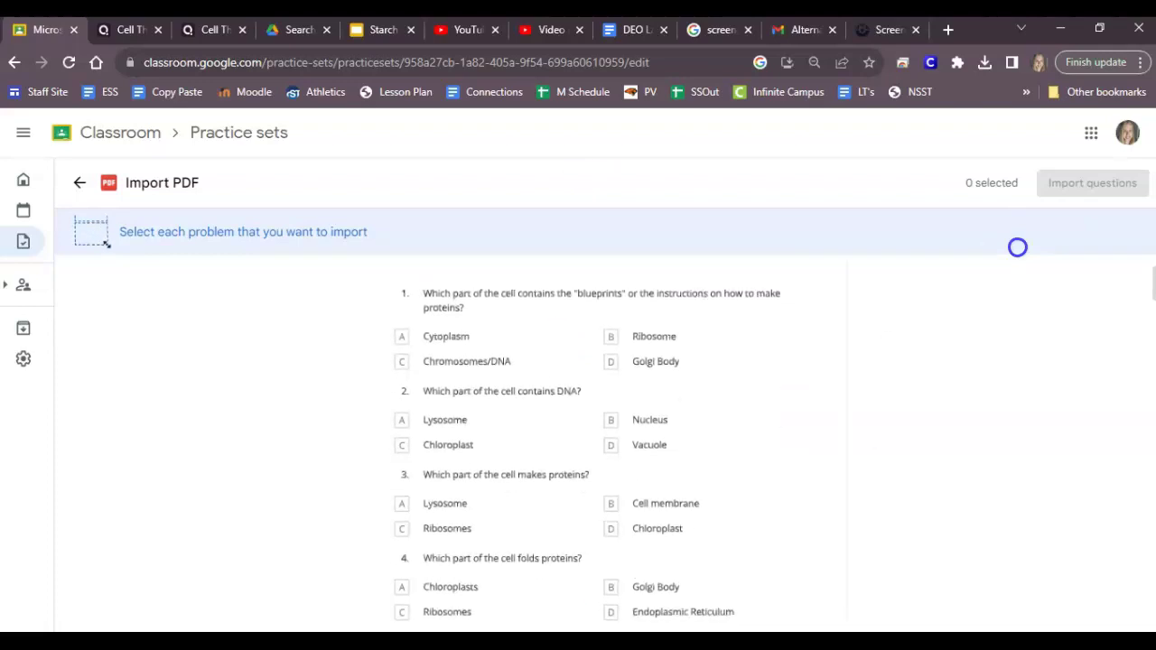
pyautogui.scroll(-2, 1018, 247)
pyautogui.scroll(1, 1018, 247)
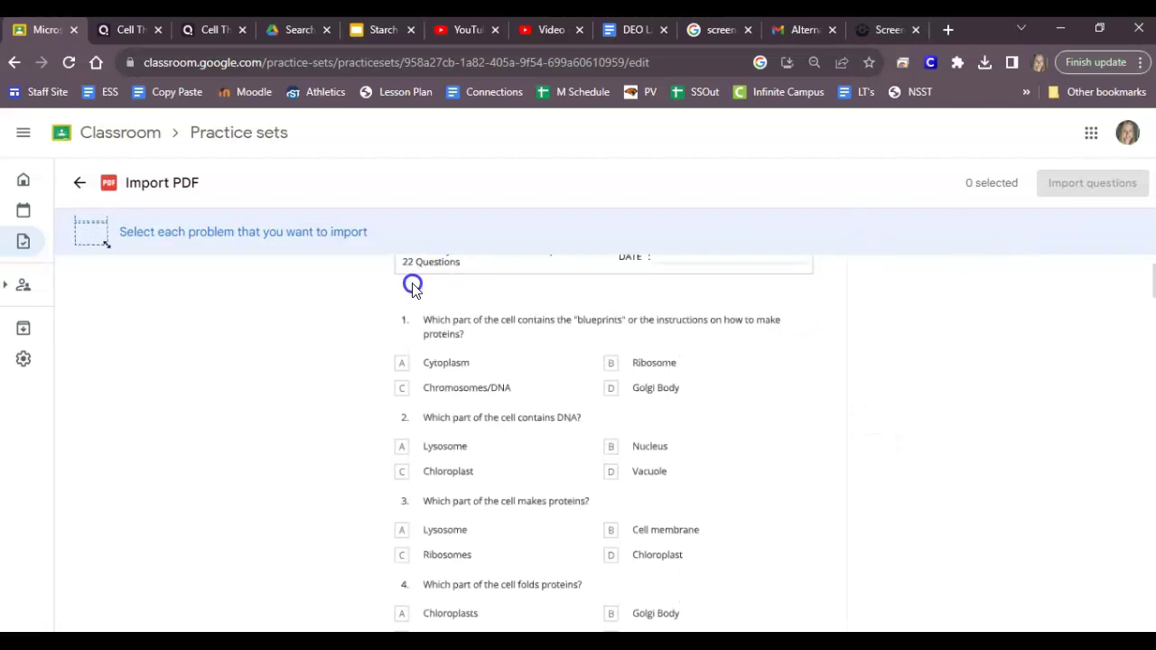
pyautogui.moveTo(388, 301); pyautogui.dragTo(804, 345)
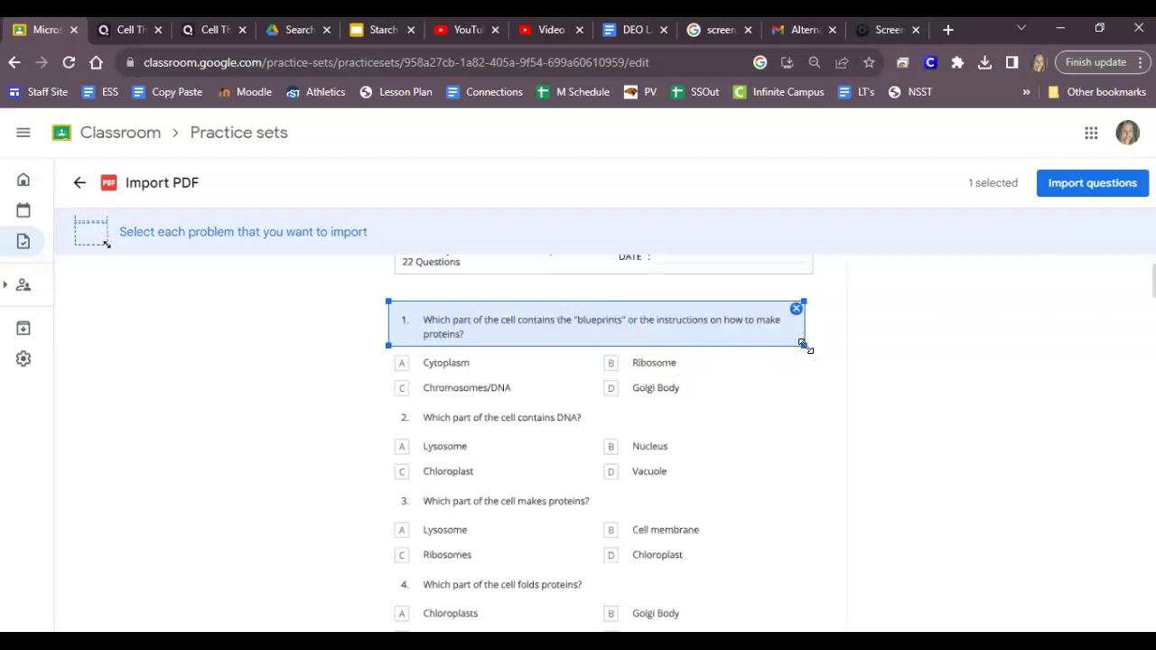
pyautogui.click(448, 329)
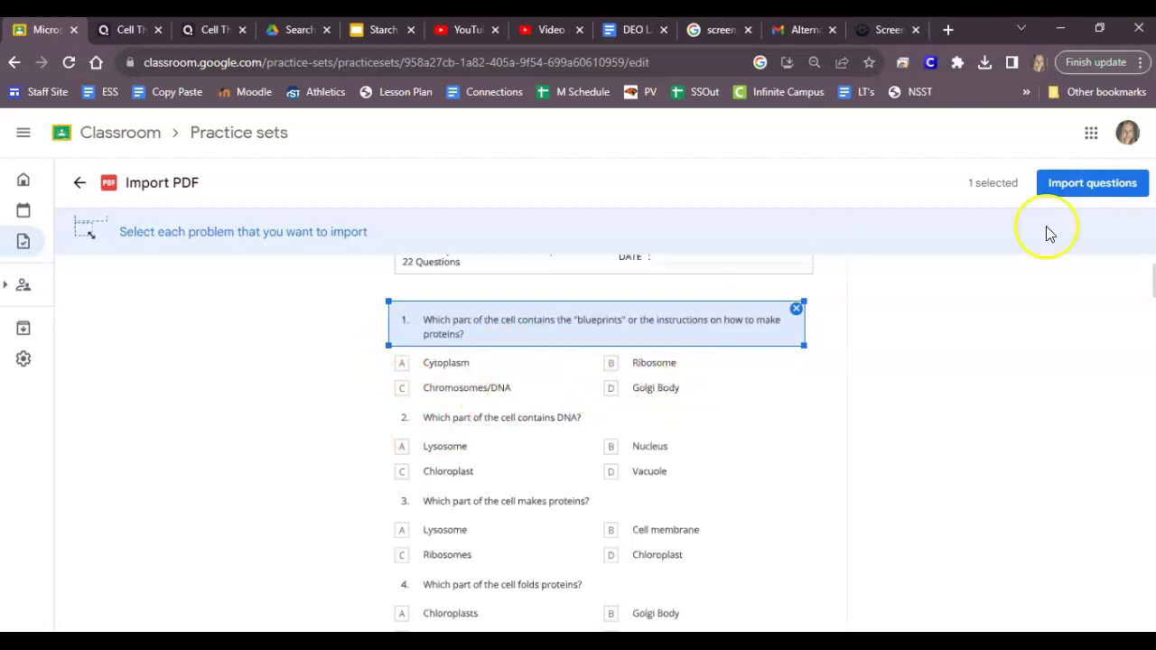
# - Mark the images of questions 11 and 12 for import
pyautogui.scroll(-2, 973, 210)
pyautogui.scroll(-5, 971, 208)
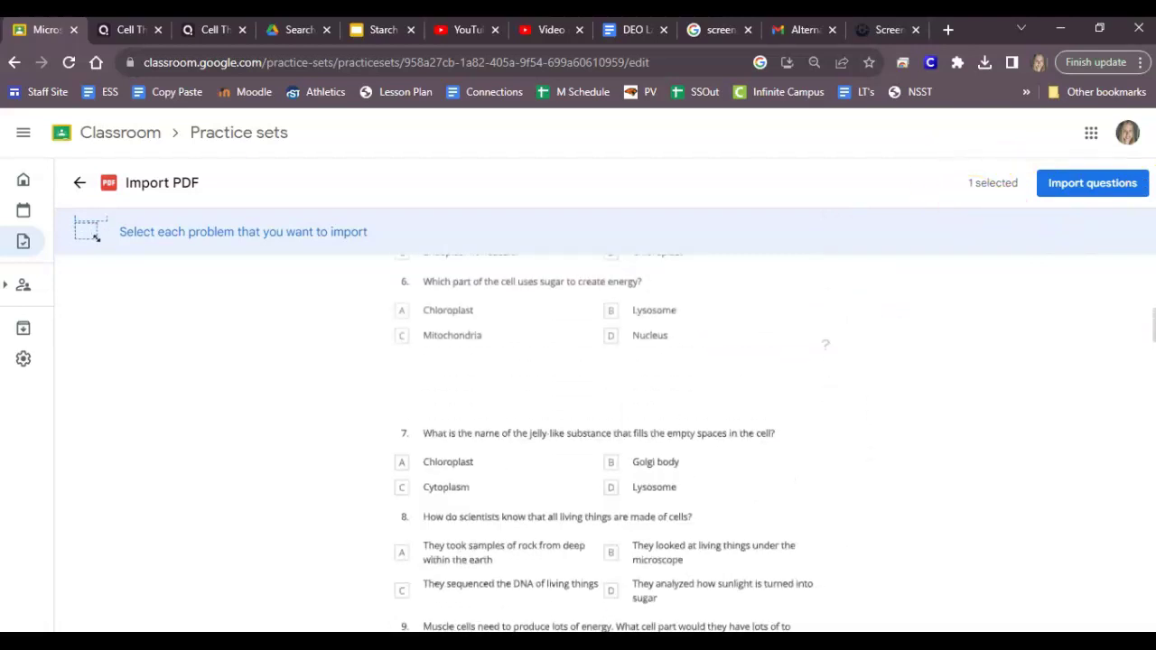
pyautogui.scroll(1, 613, 442)
pyautogui.scroll(-5, 612, 443)
pyautogui.scroll(-1, 612, 442)
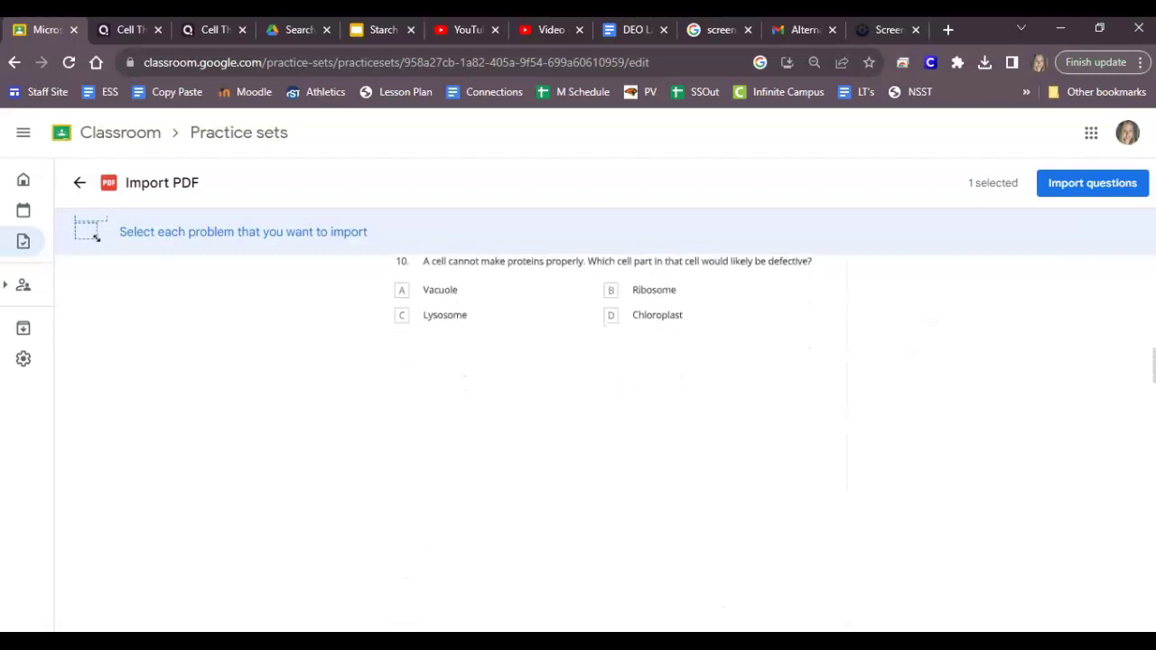
pyautogui.scroll(-1, 603, 361)
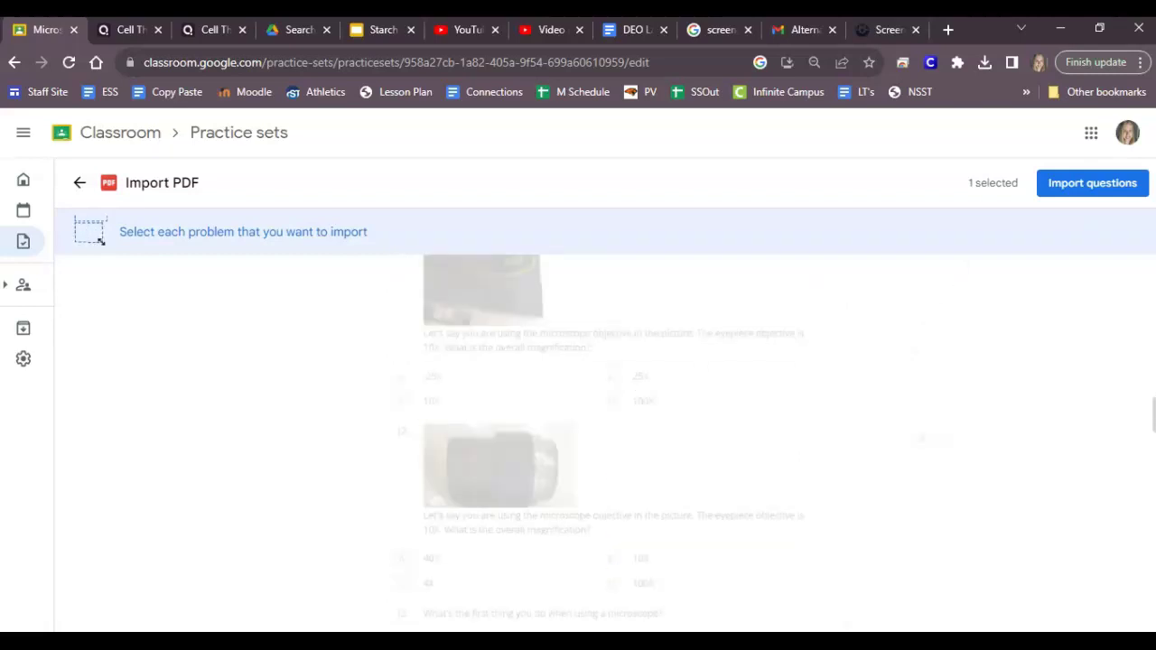
pyautogui.scroll(-3, 603, 443)
pyautogui.scroll(3, 603, 443)
pyautogui.scroll(-2, 578, 451)
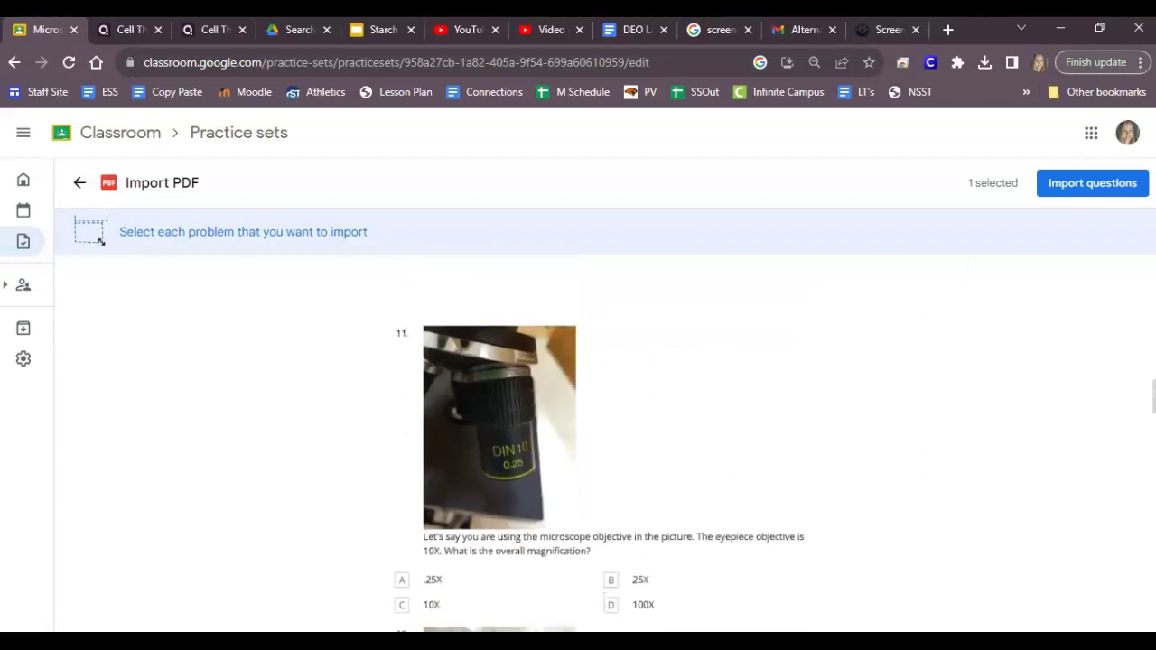
pyautogui.moveTo(423, 326); pyautogui.dragTo(585, 527)
pyautogui.scroll(-3, 585, 526)
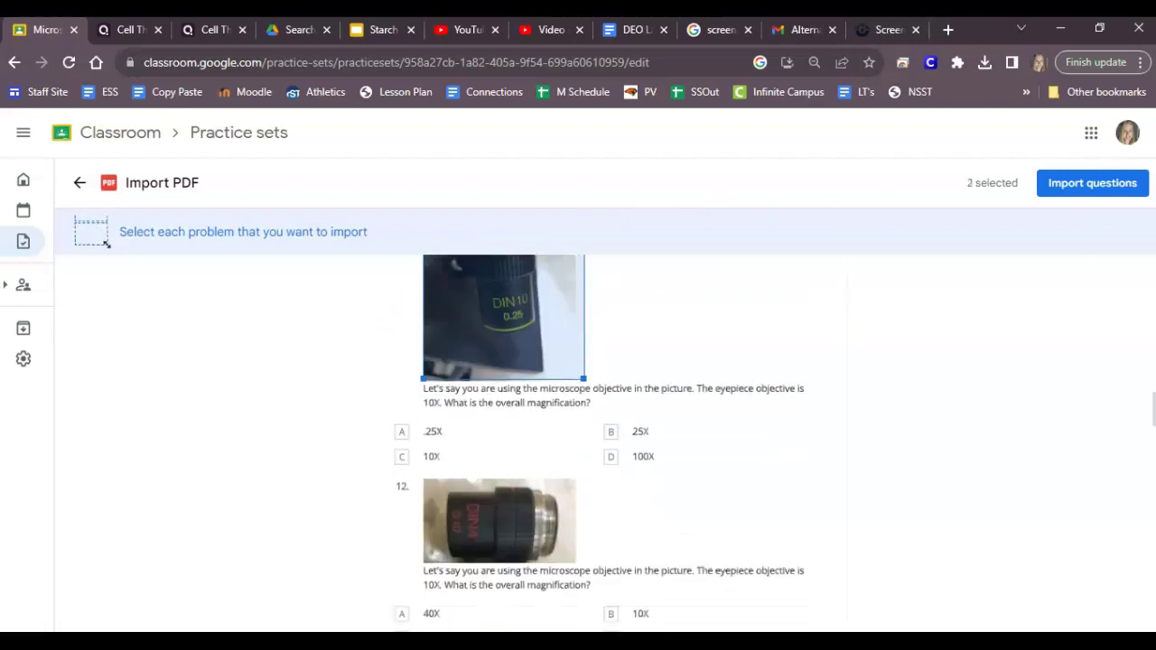
pyautogui.moveTo(423, 329); pyautogui.dragTo(578, 416)
# - Mark question 16's microscope diagram and import the four selected questions
pyautogui.scroll(-3, 578, 415)
pyautogui.scroll(-3, 578, 416)
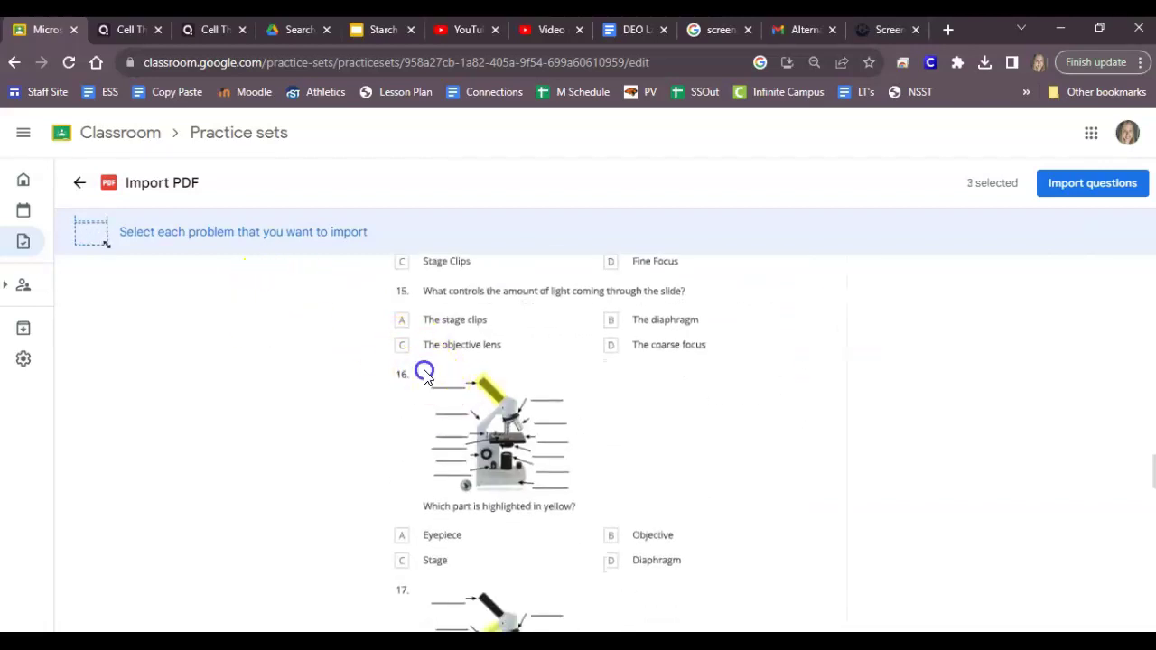
pyautogui.moveTo(424, 370); pyautogui.dragTo(587, 498)
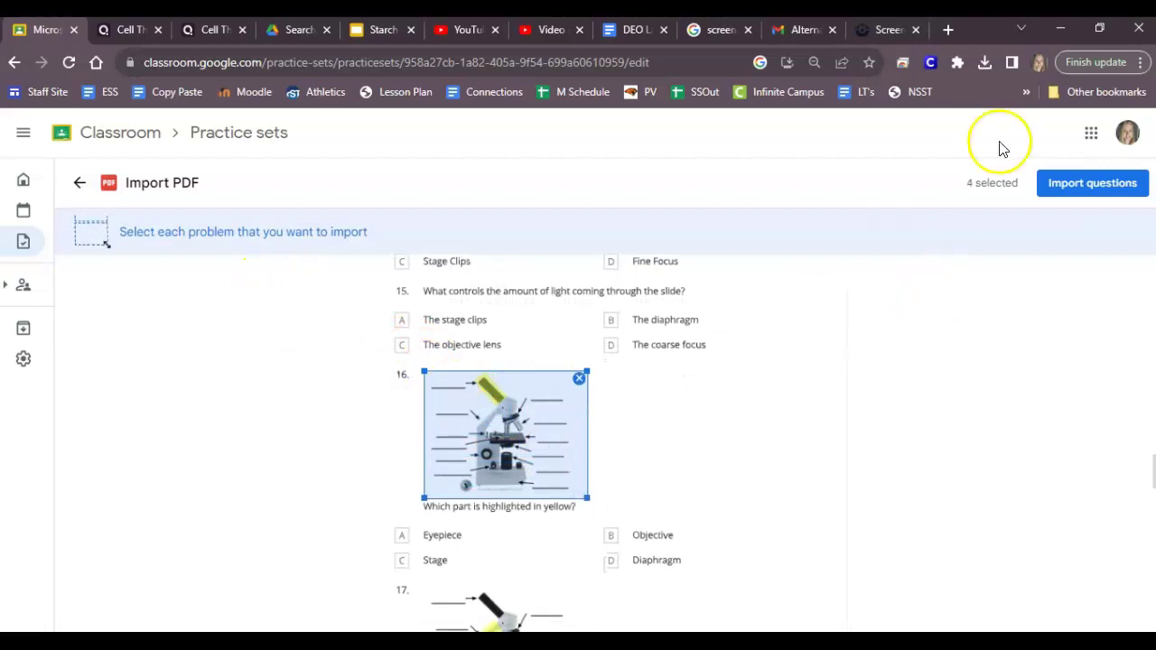
pyautogui.click(1052, 182)
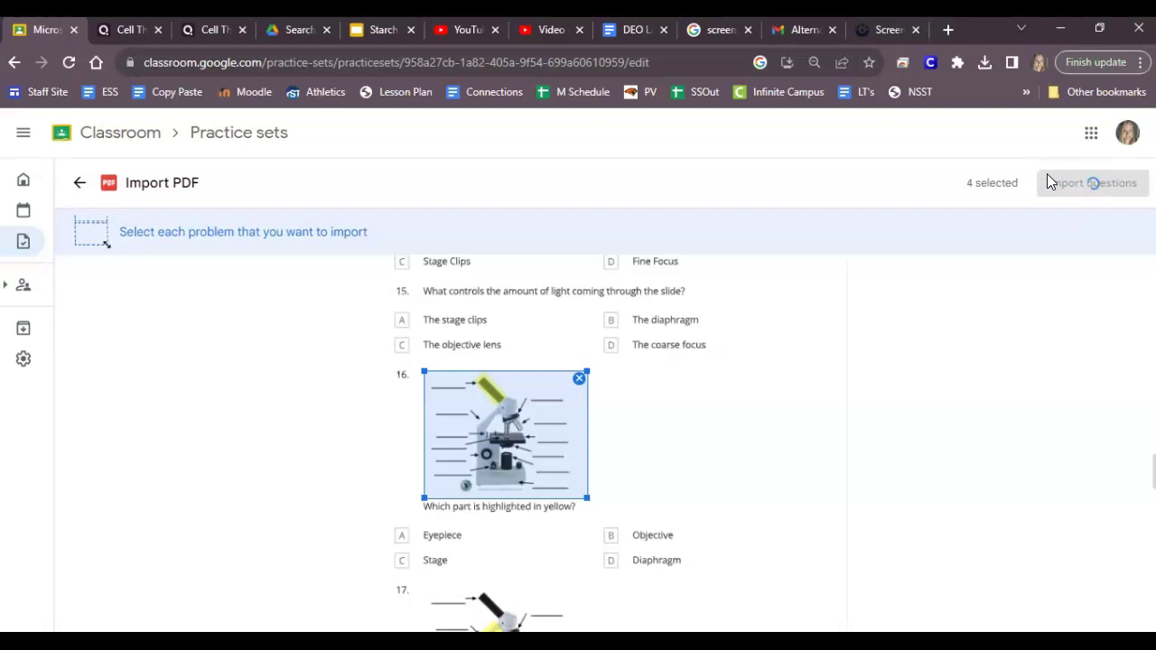
# - Change question 2, the cell 'blueprints' prompt, from Short answer to Single-select
pyautogui.scroll(10, 602, 416)
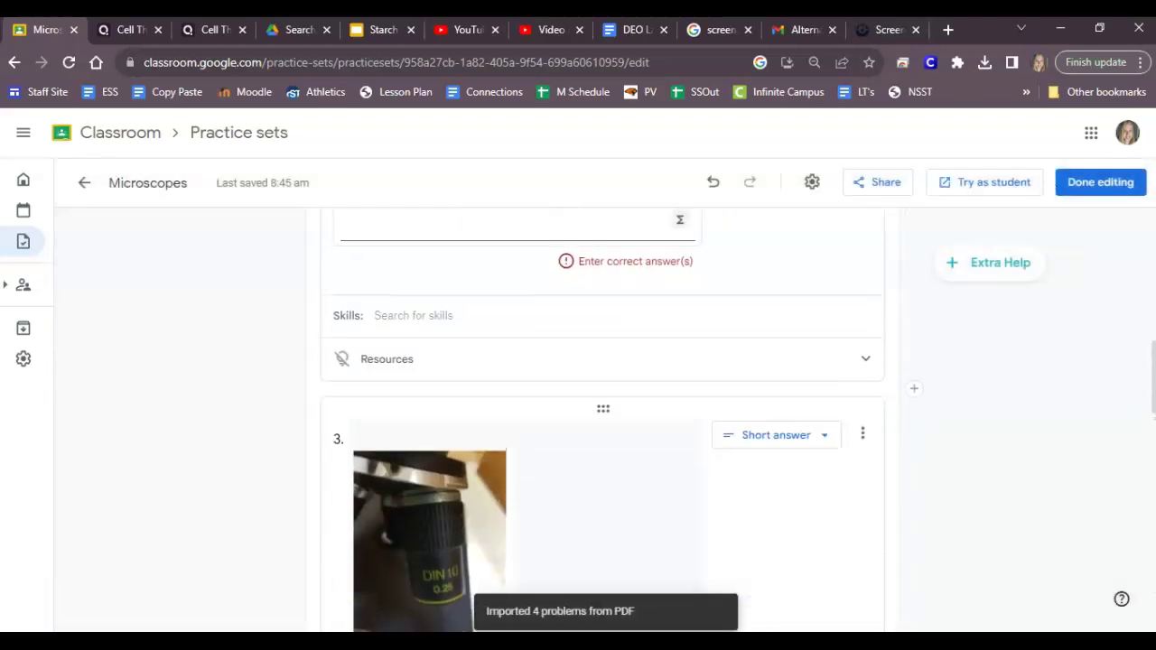
pyautogui.scroll(-1, 602, 415)
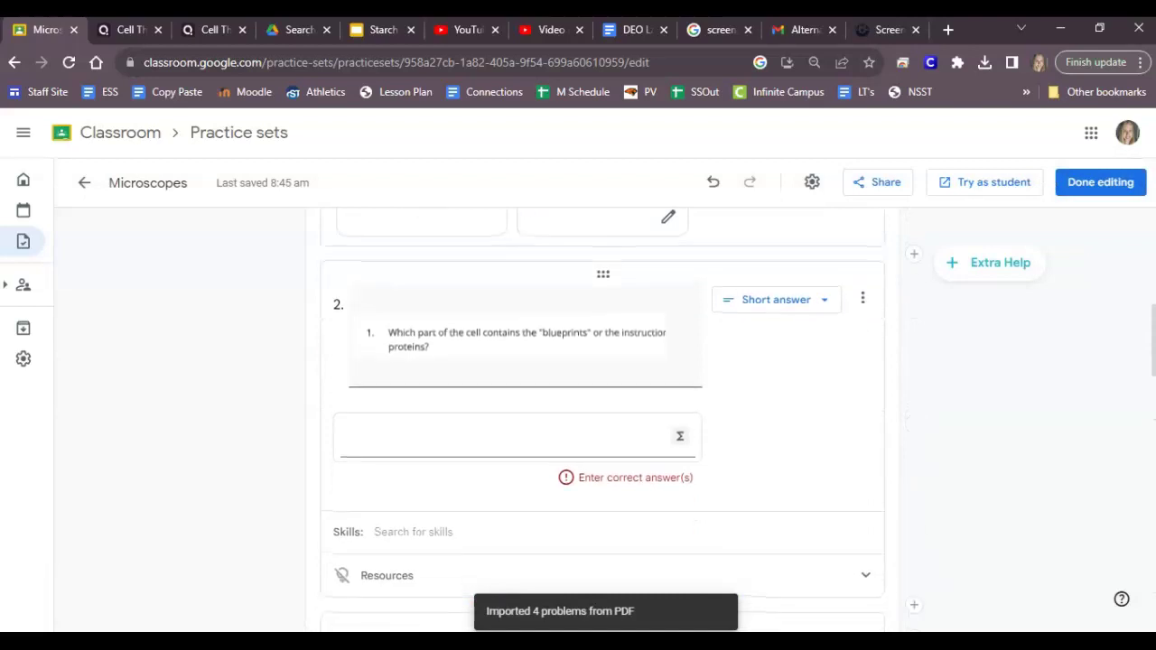
pyautogui.click(776, 300)
pyautogui.click(768, 386)
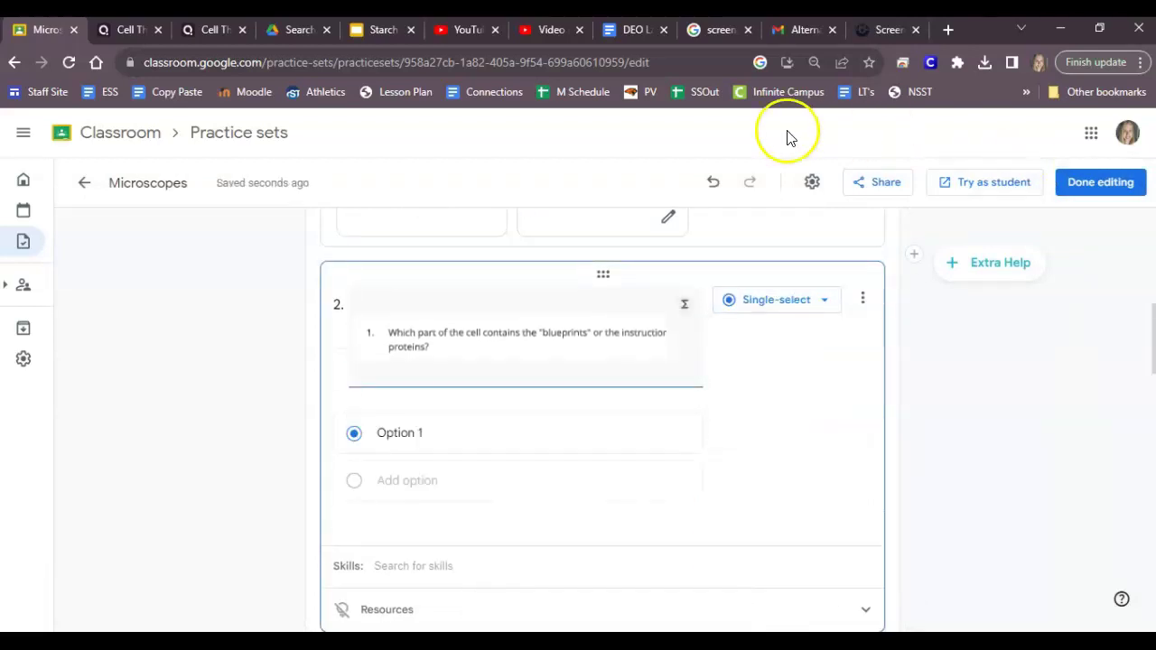
pyautogui.click(428, 343)
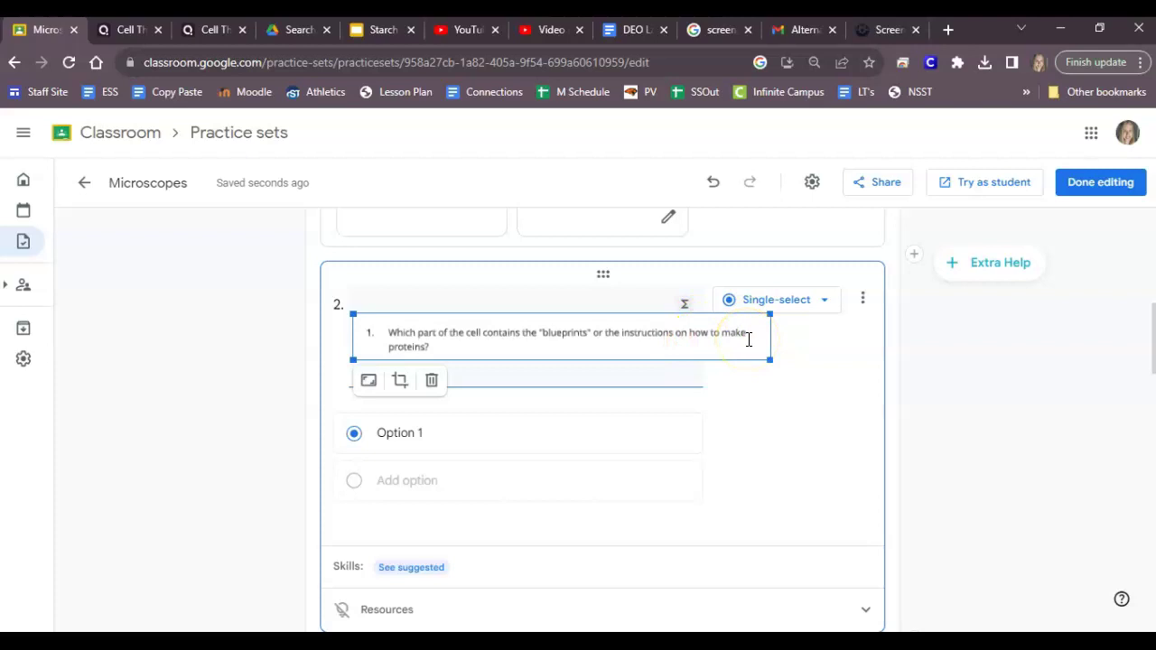
pyautogui.click(652, 386)
pyautogui.scroll(-6, 655, 390)
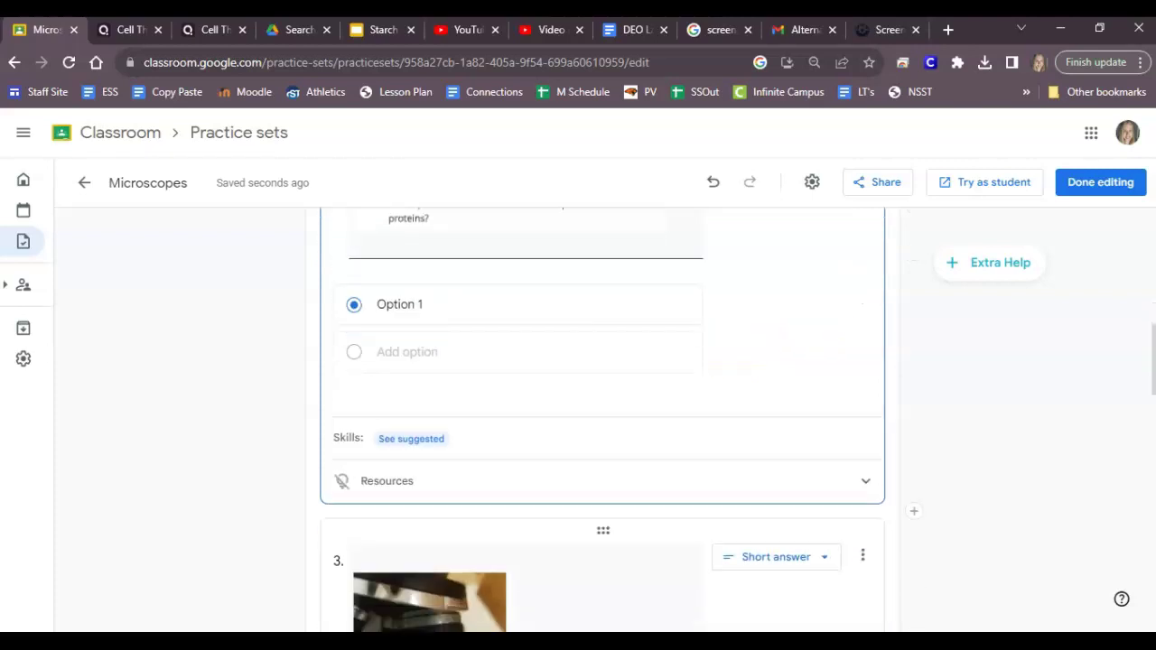
# - Make question 3 Single-select with the text 'What is the overall magnification....' above its objective-lens photo
pyautogui.scroll(-4, 602, 420)
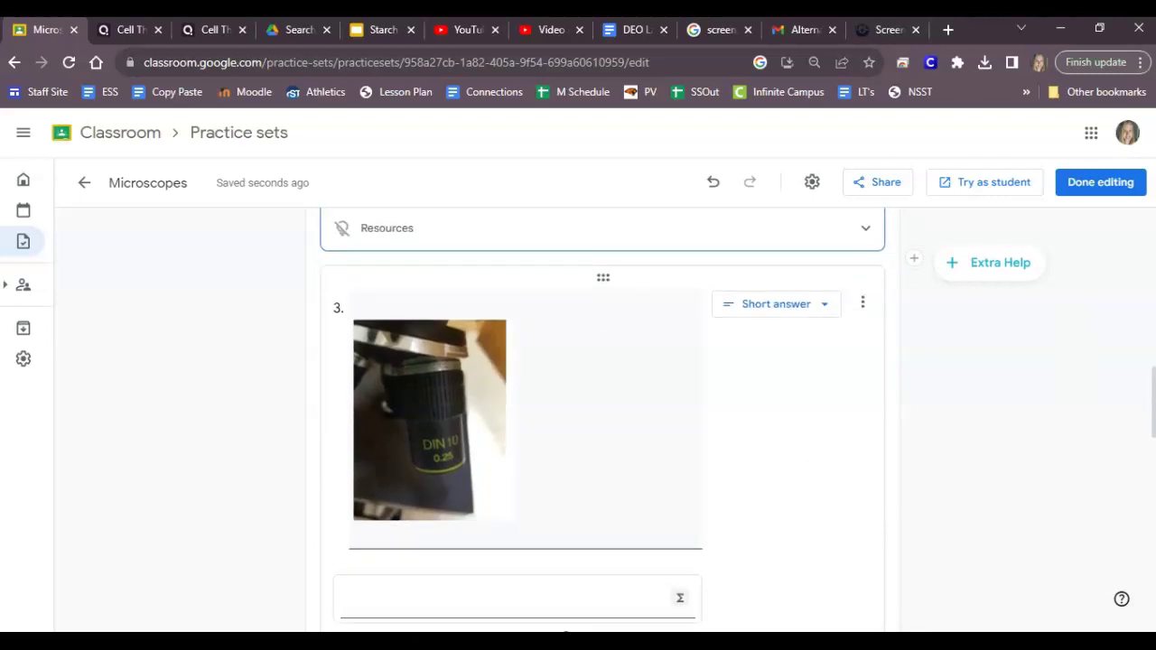
pyautogui.click(777, 304)
pyautogui.click(780, 392)
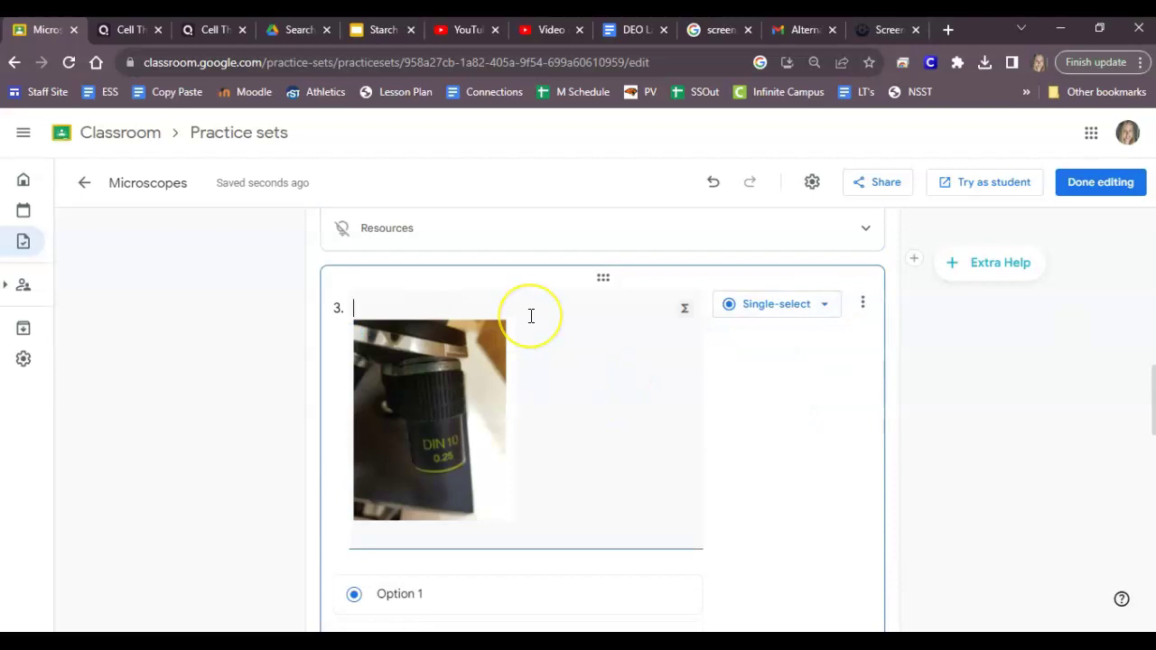
pyautogui.write('t is the oerall magnification....')
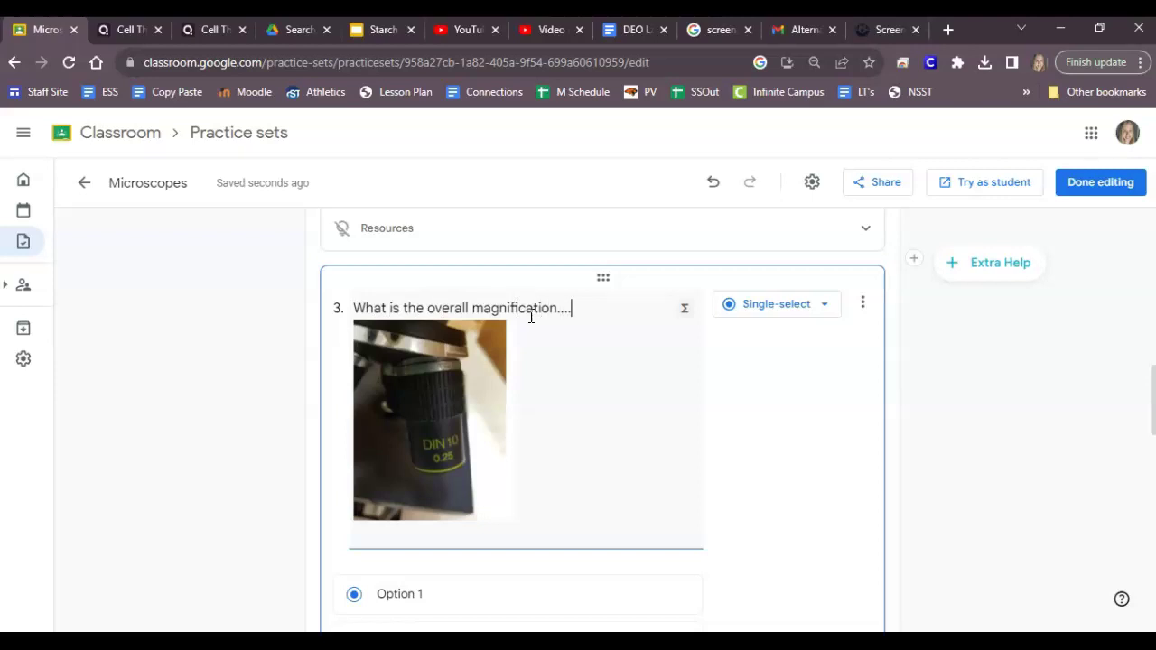
pyautogui.scroll(-1, 531, 316)
pyautogui.scroll(-1, 531, 361)
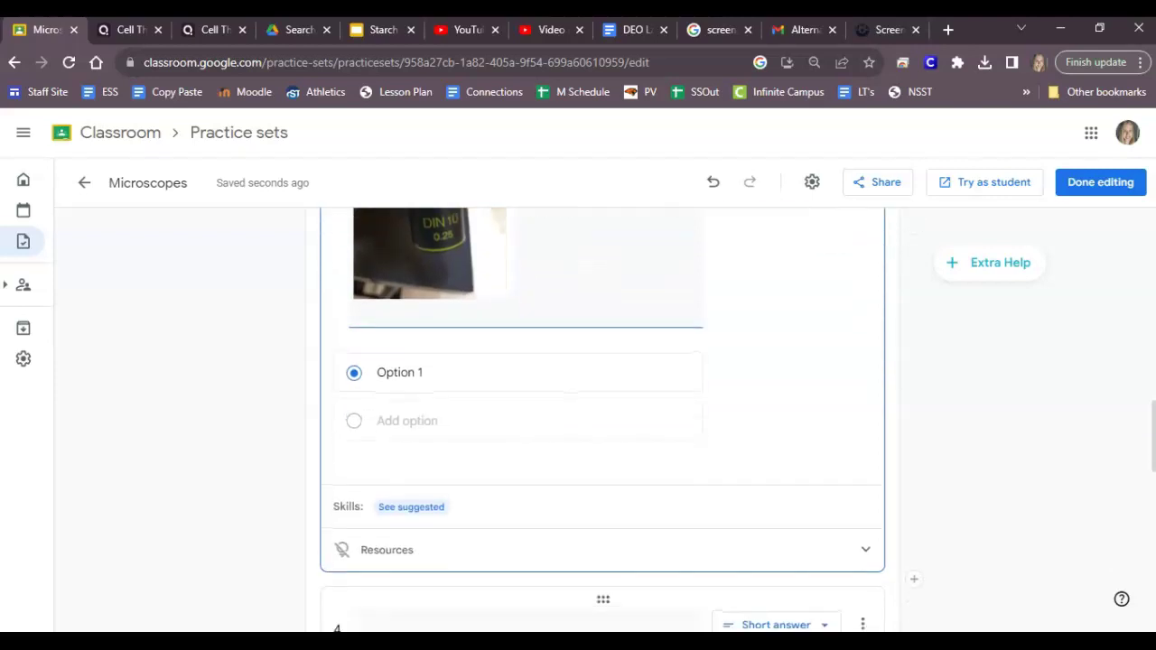
pyautogui.scroll(4, 603, 420)
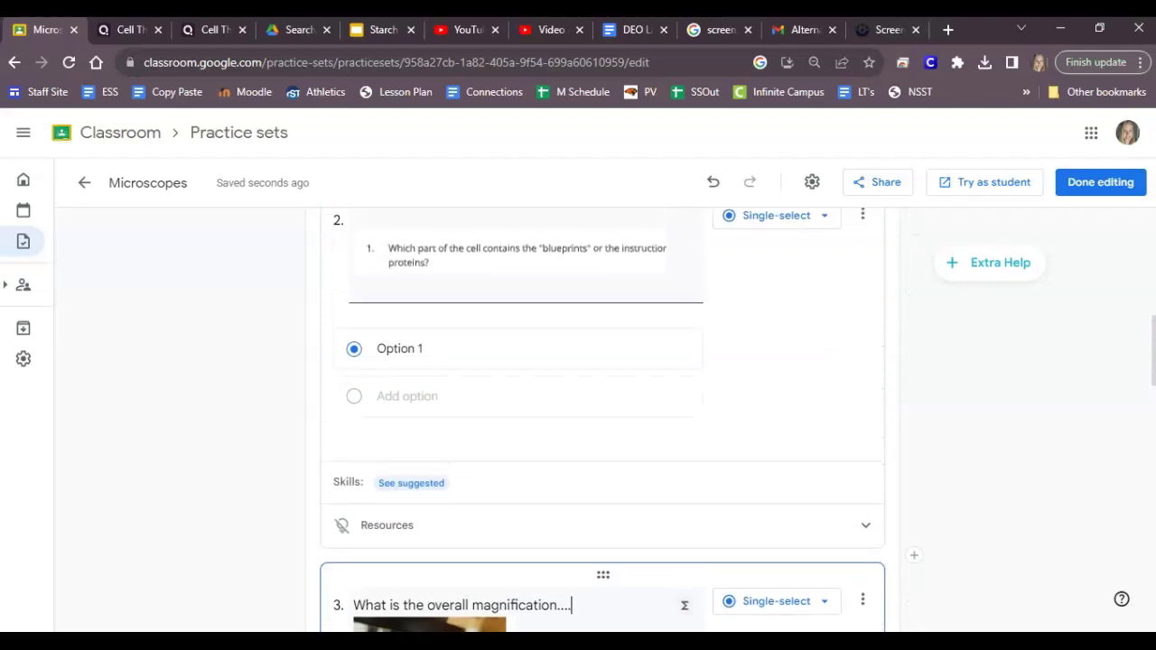
pyautogui.scroll(6, 604, 406)
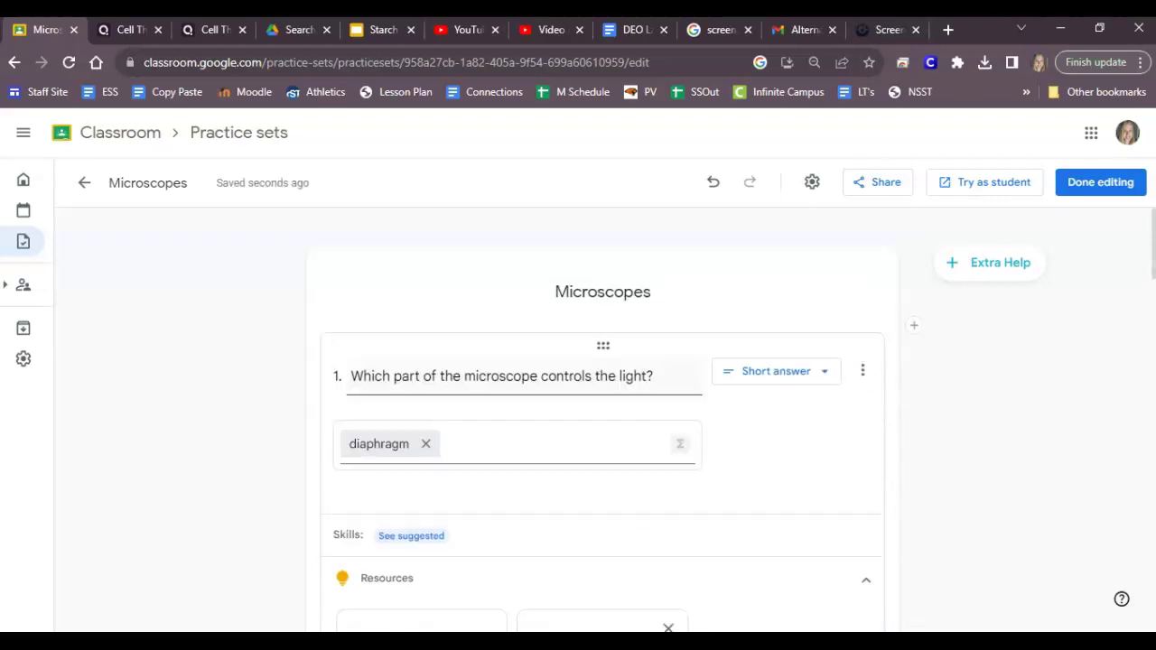
pyautogui.scroll(-9, 604, 406)
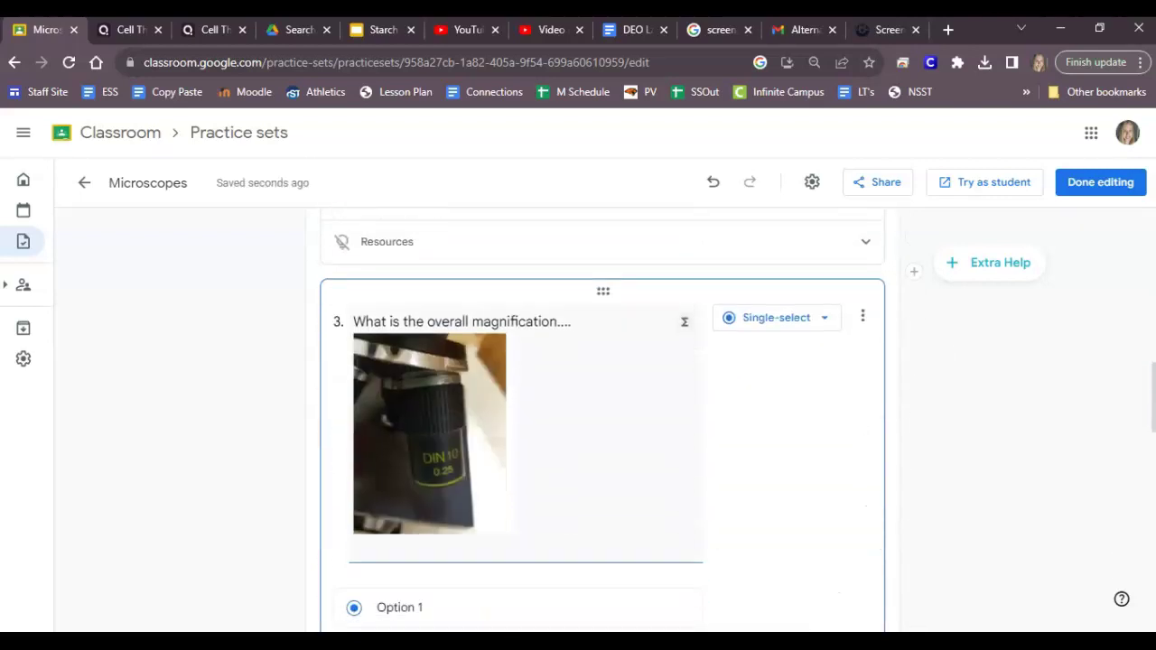
pyautogui.scroll(-2, 604, 407)
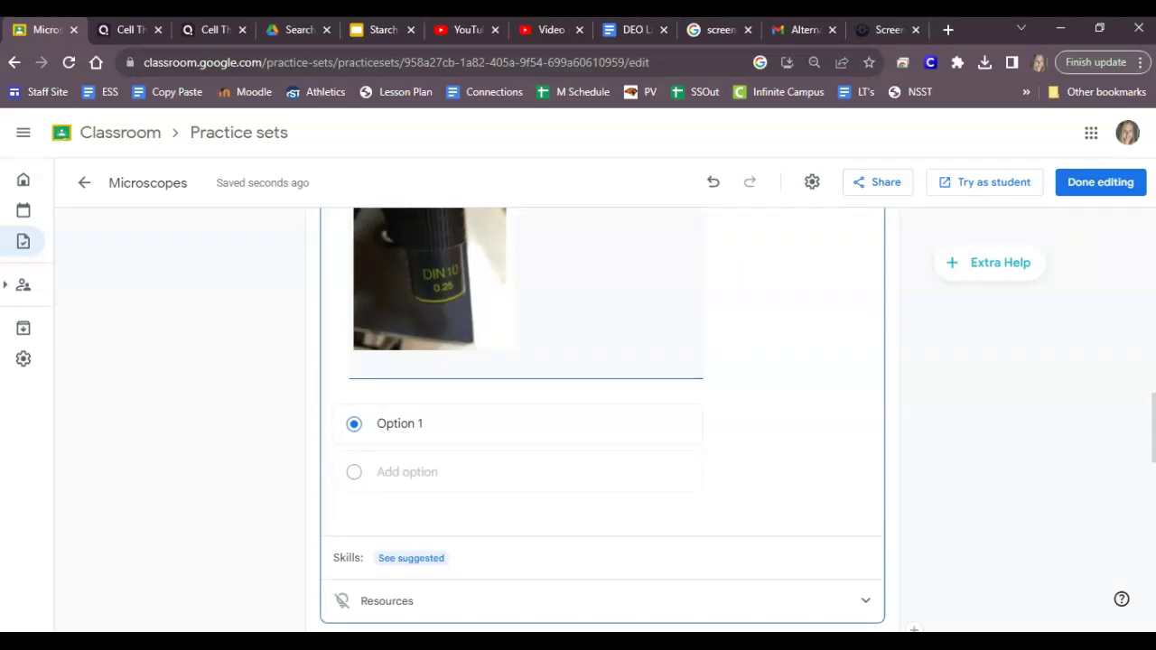
pyautogui.scroll(-2, 603, 406)
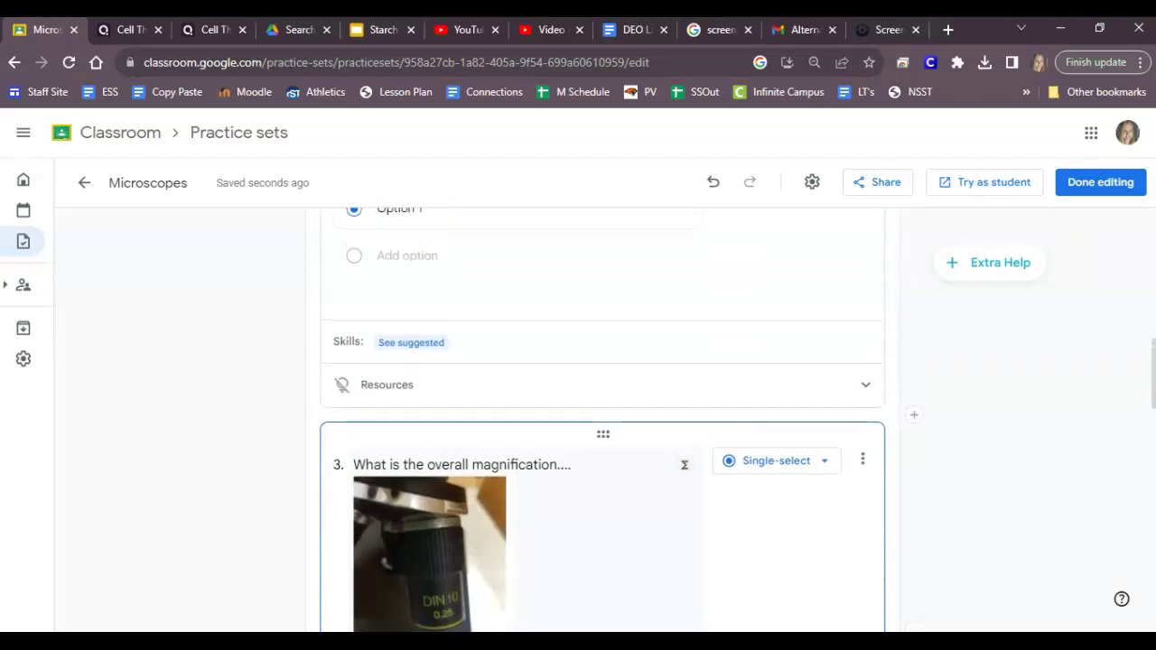
pyautogui.click(438, 367)
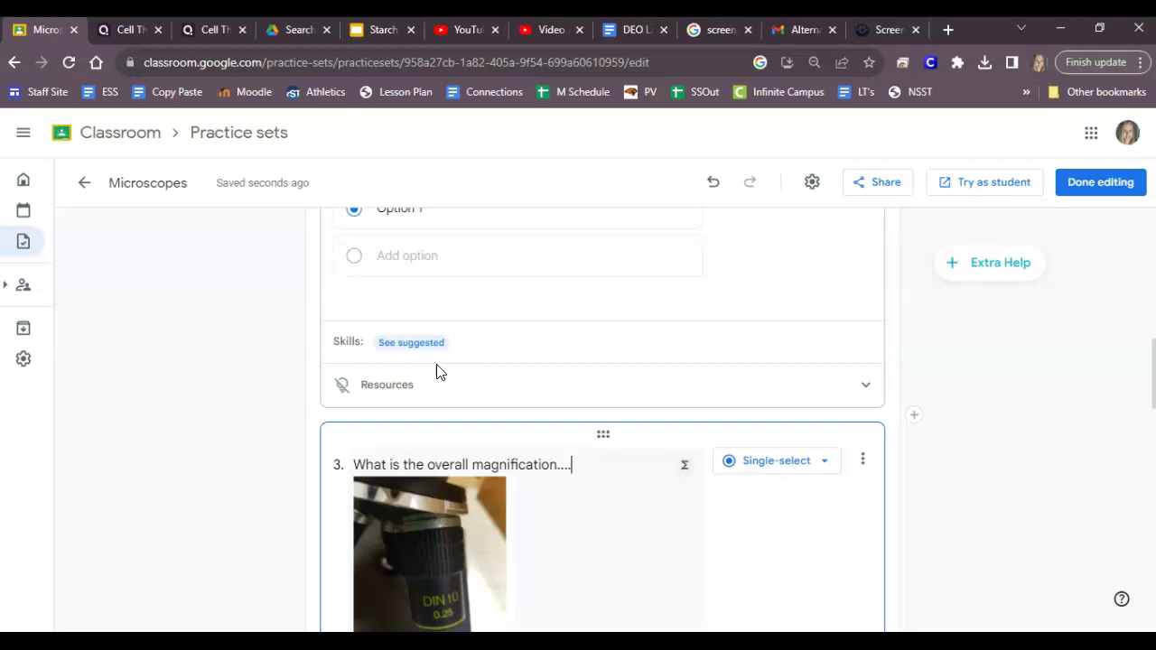
pyautogui.scroll(10, 437, 370)
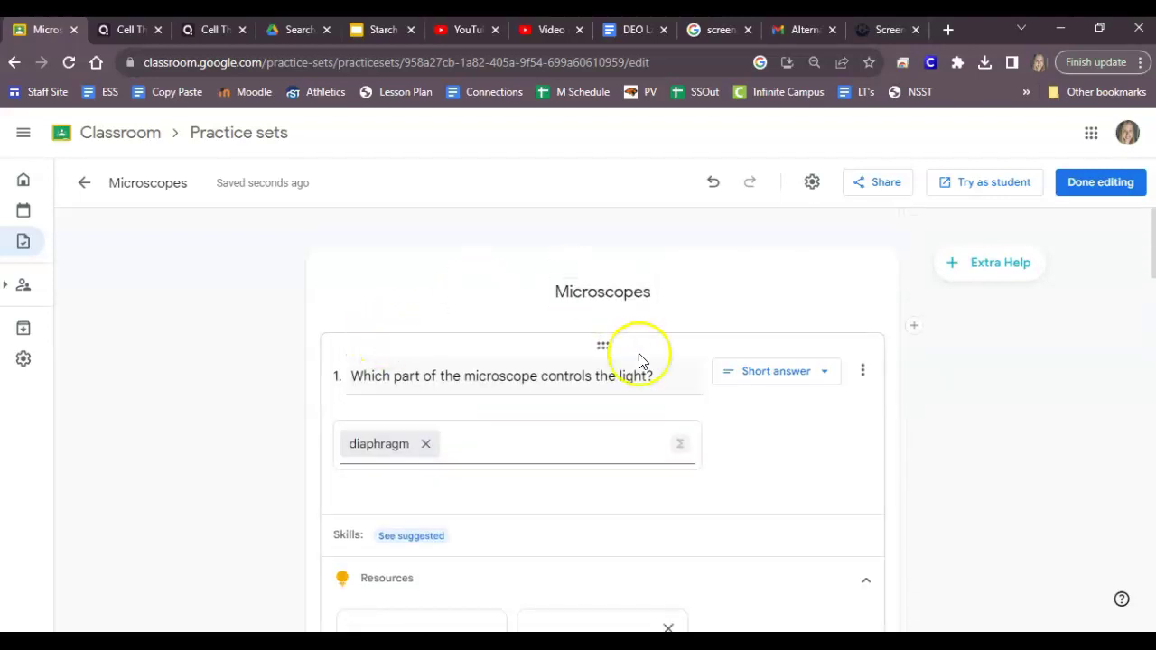
# - Save the Microscopes practice set and go to Biology 1's Classwork page
pyautogui.click(1102, 182)
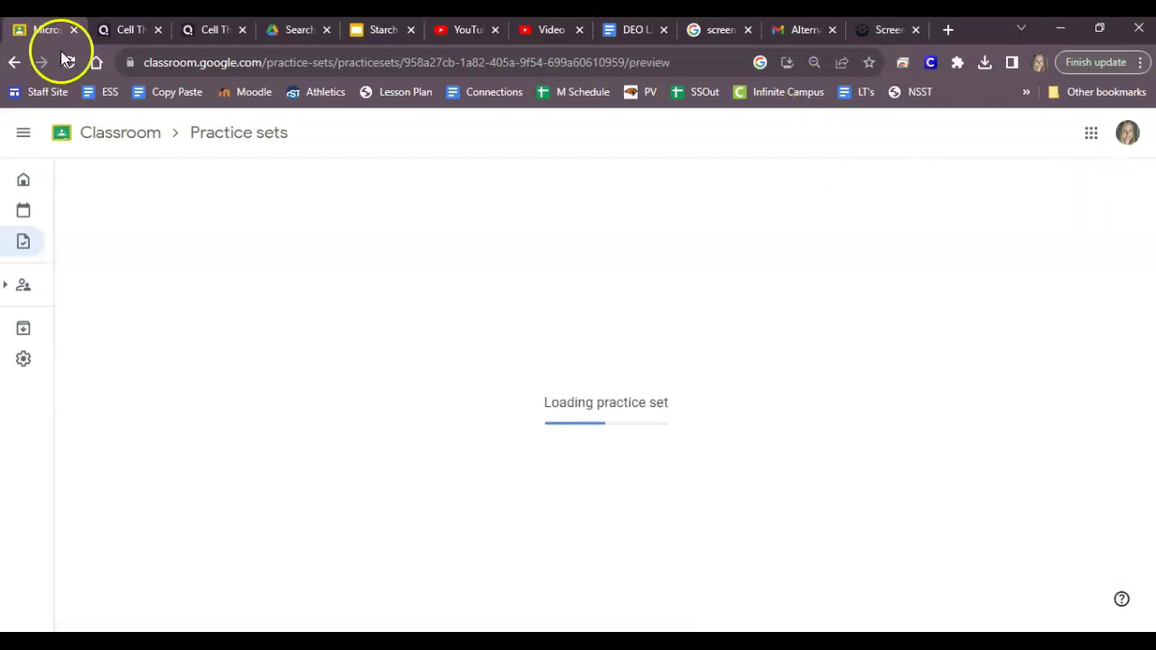
pyautogui.moveTo(39, 250)
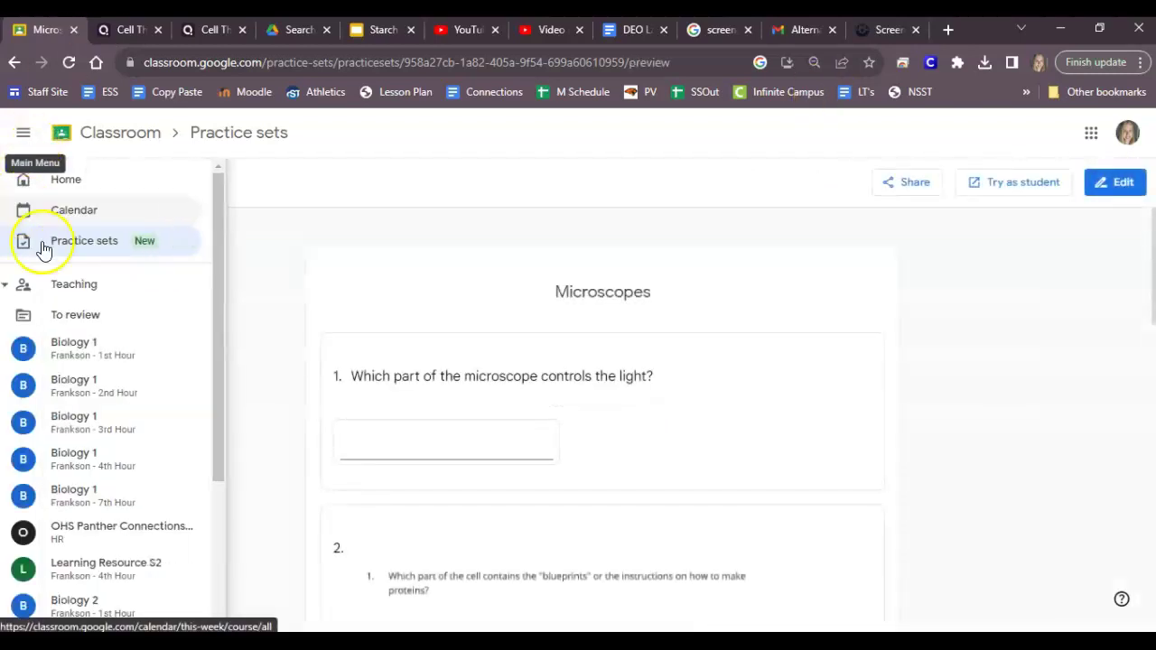
pyautogui.click(91, 340)
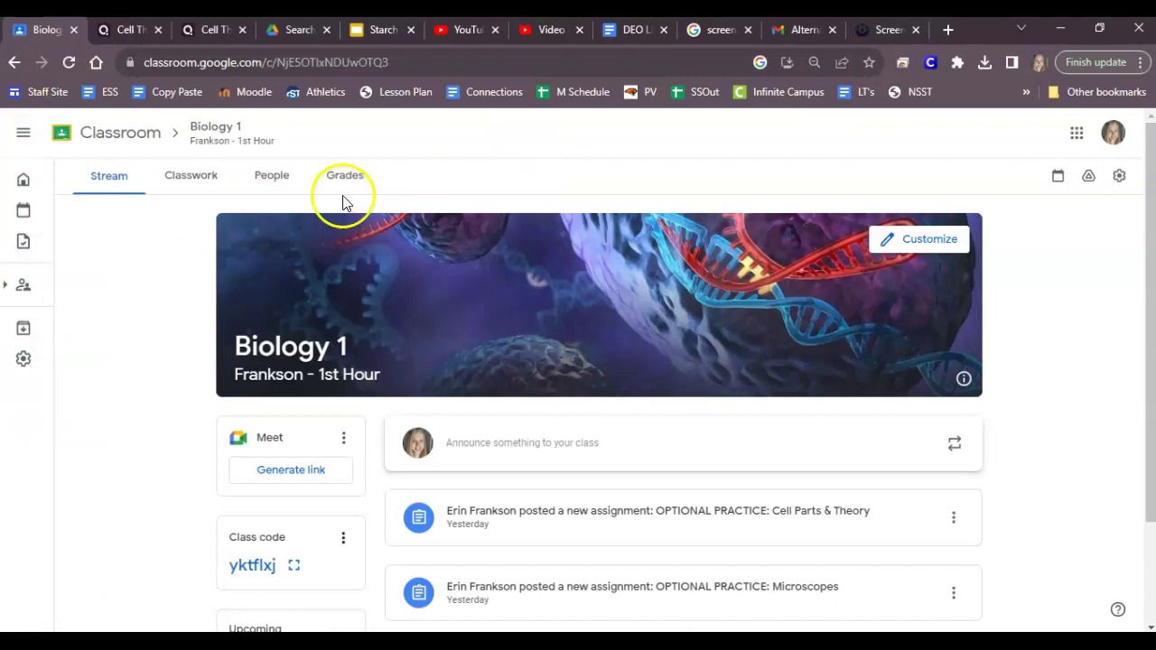
pyautogui.click(193, 176)
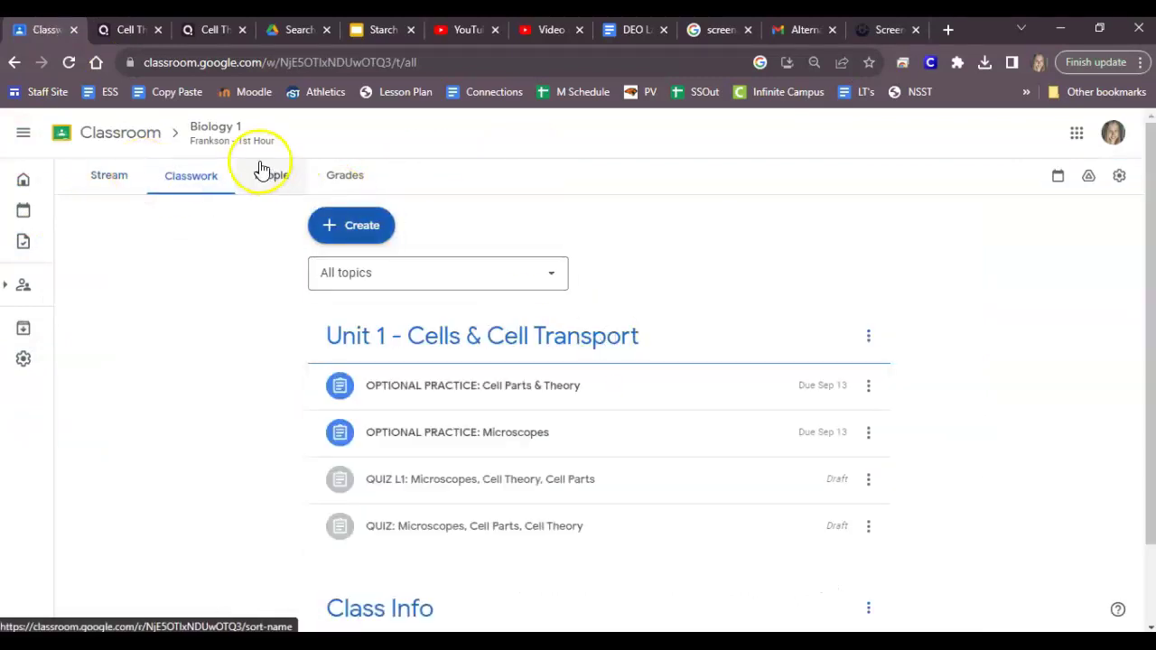
# - Create a new assignment titled 'OPTIONAL Microscope Practice'
pyautogui.click(352, 232)
pyautogui.click(365, 270)
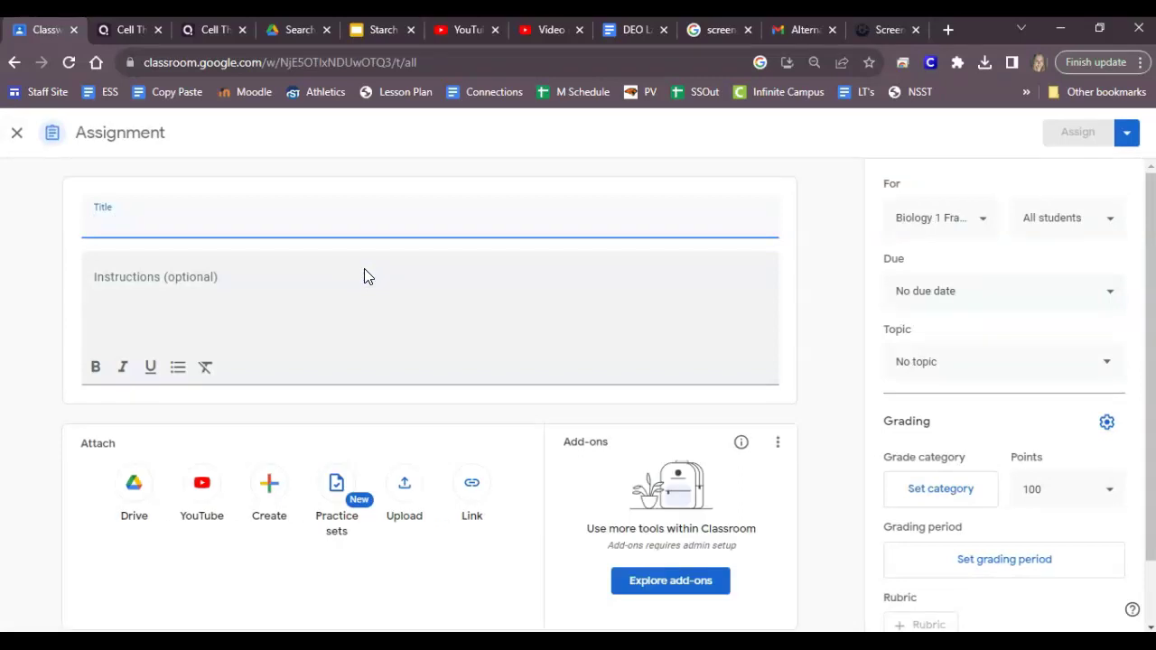
pyautogui.write('OPTIONAL')
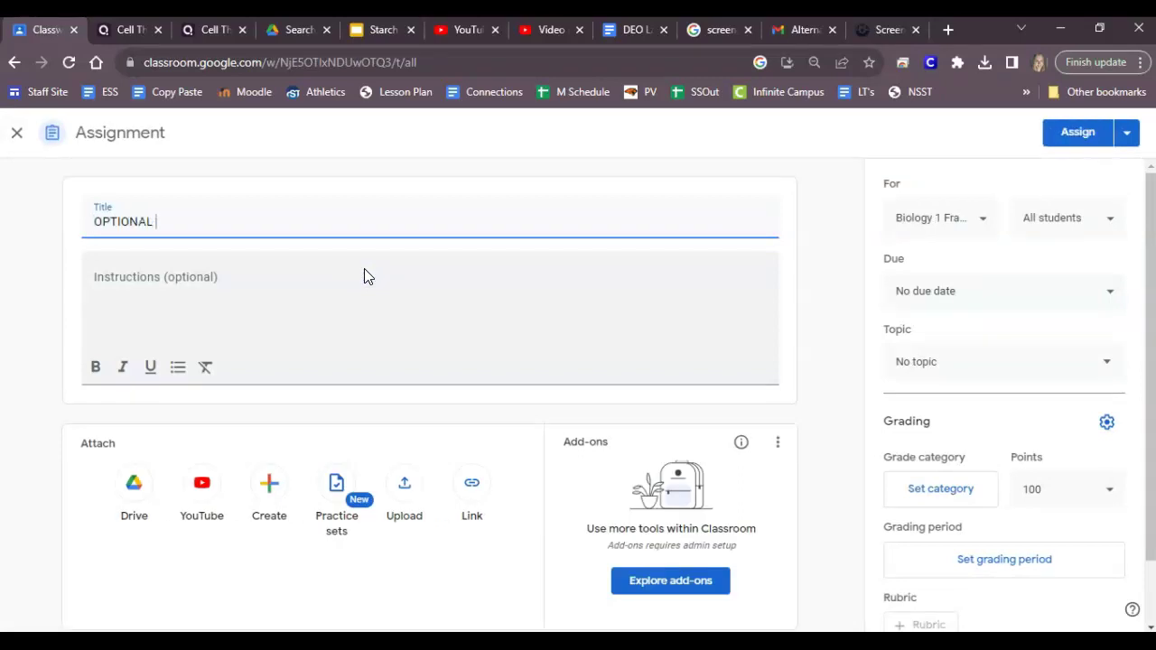
pyautogui.write(' Microsoft')
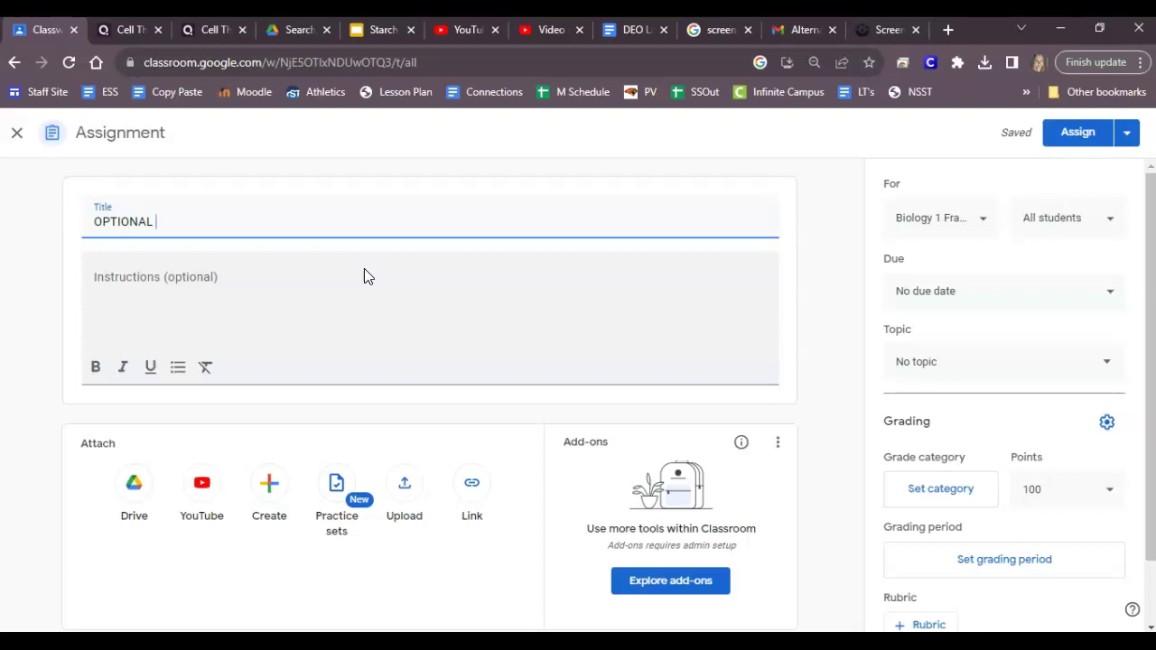
pyautogui.press('BackSpace')
pyautogui.press('BackSpace')
pyautogui.press('BackSpace')
pyautogui.press('BackSpace')
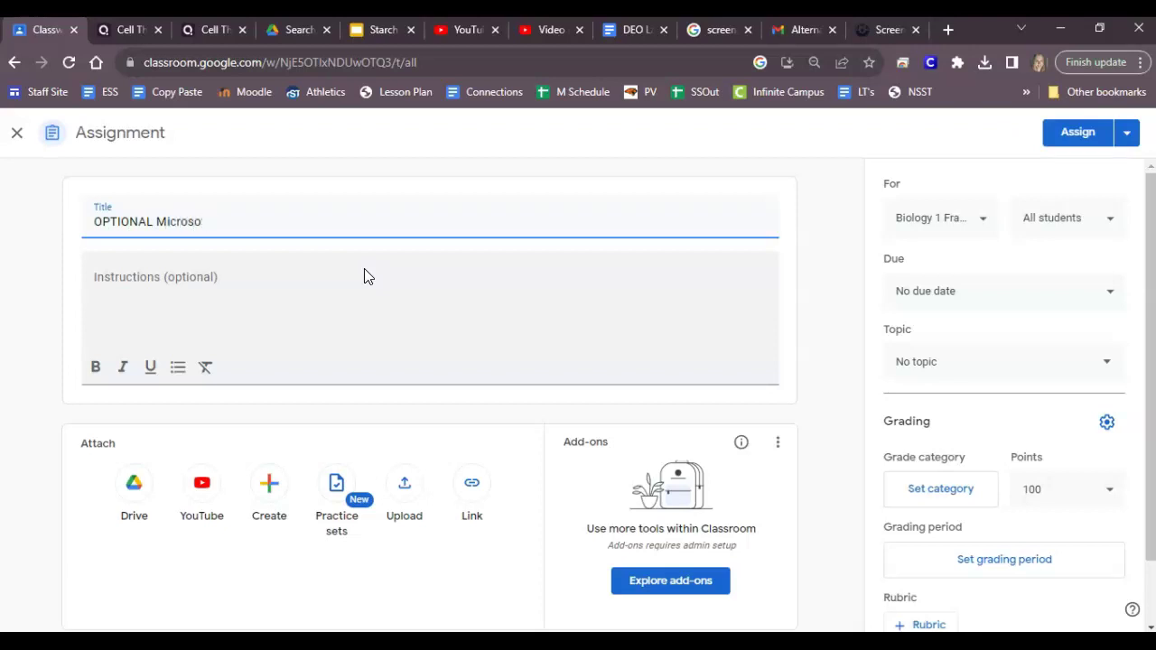
pyautogui.write('scope Practice')
# - Attach the Microscopes practice set to the assignment
pyautogui.click(345, 490)
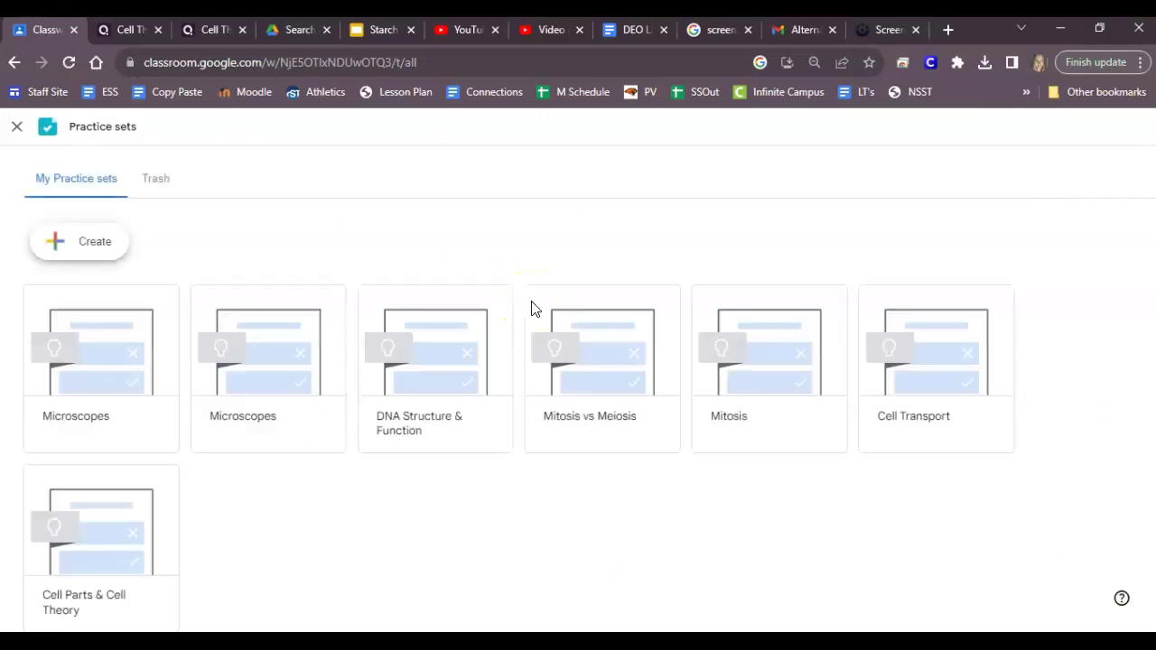
pyautogui.click(279, 389)
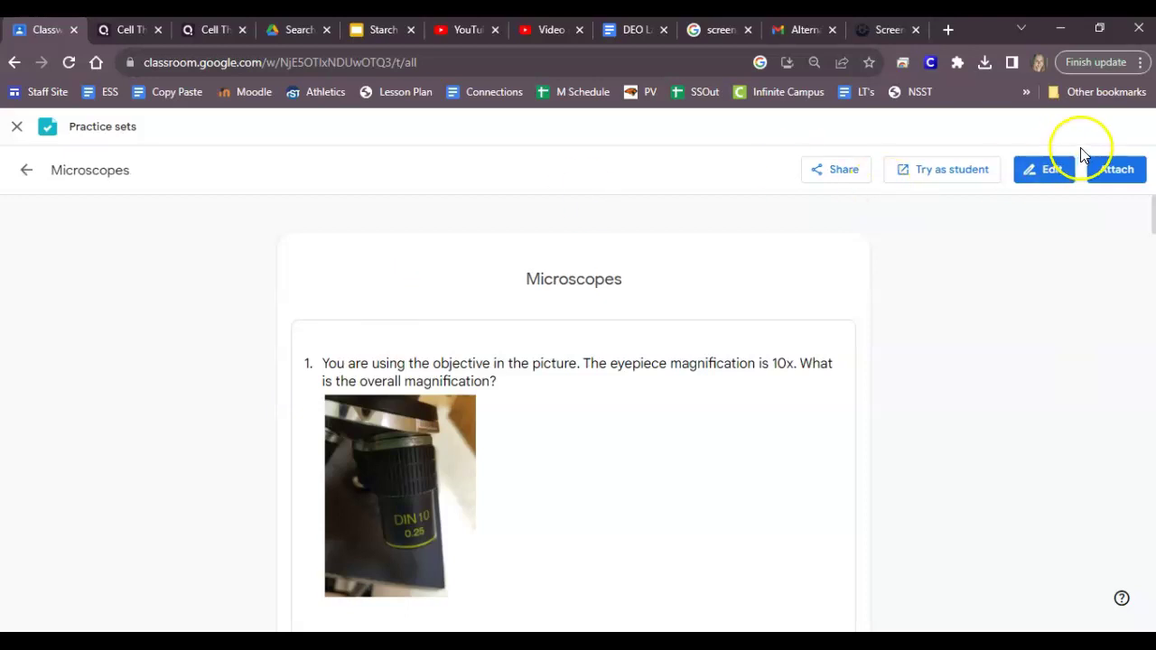
pyautogui.click(1116, 173)
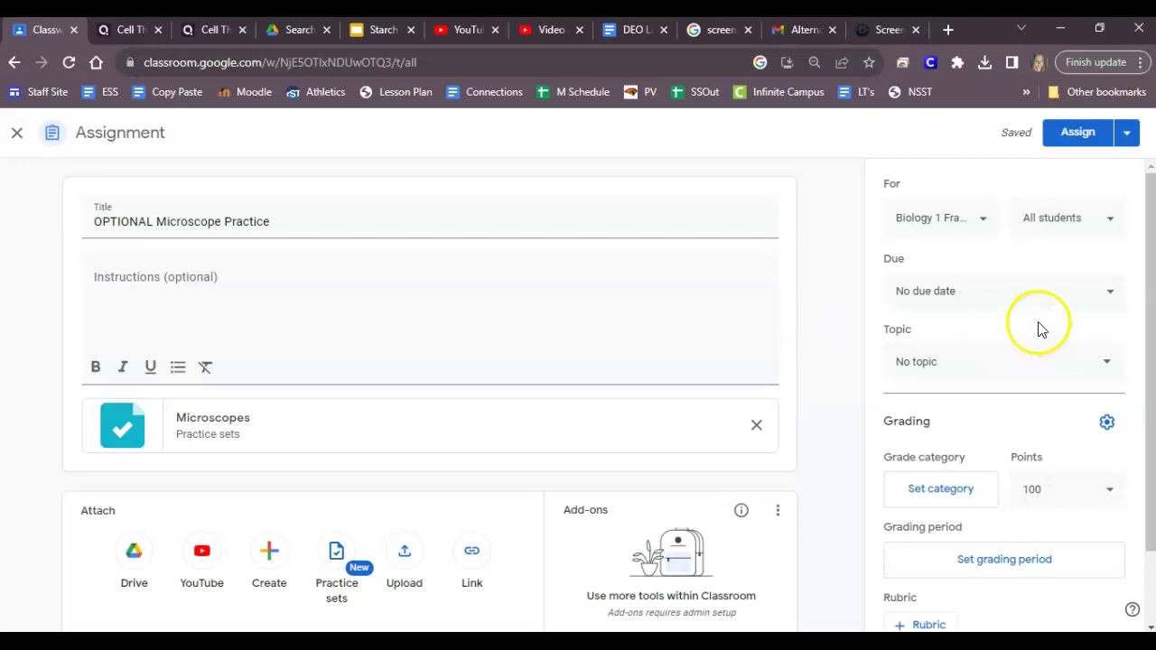
# - Set the assignment's due date to Wed, Sep 13
pyautogui.click(973, 287)
pyautogui.click(958, 358)
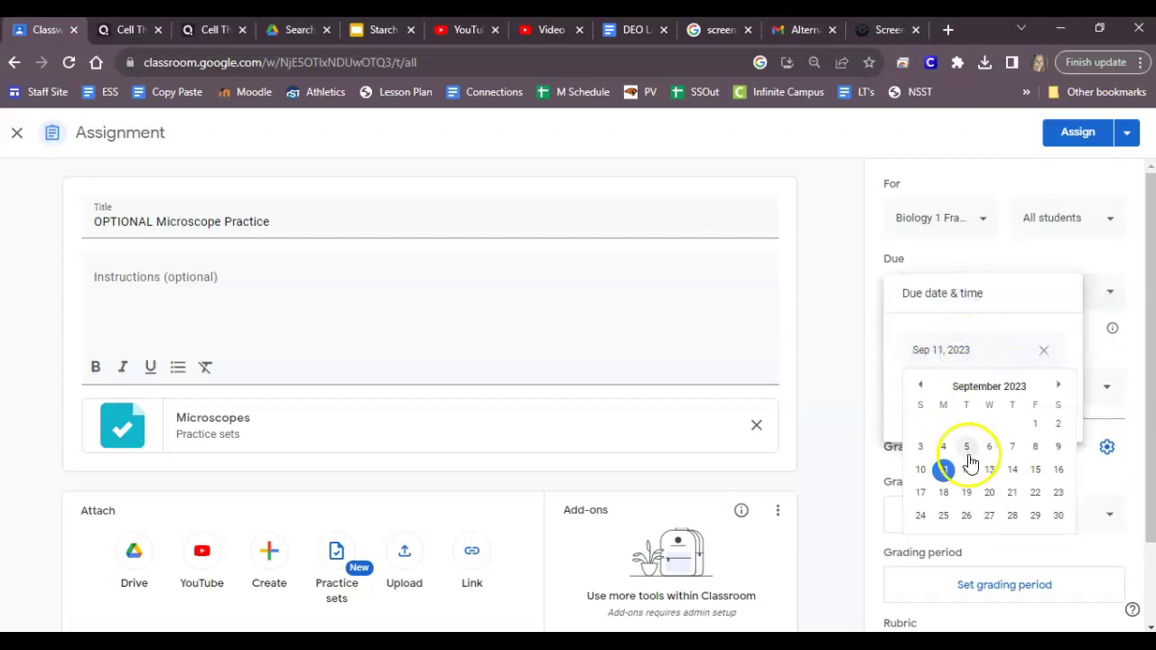
pyautogui.click(993, 469)
pyautogui.click(864, 344)
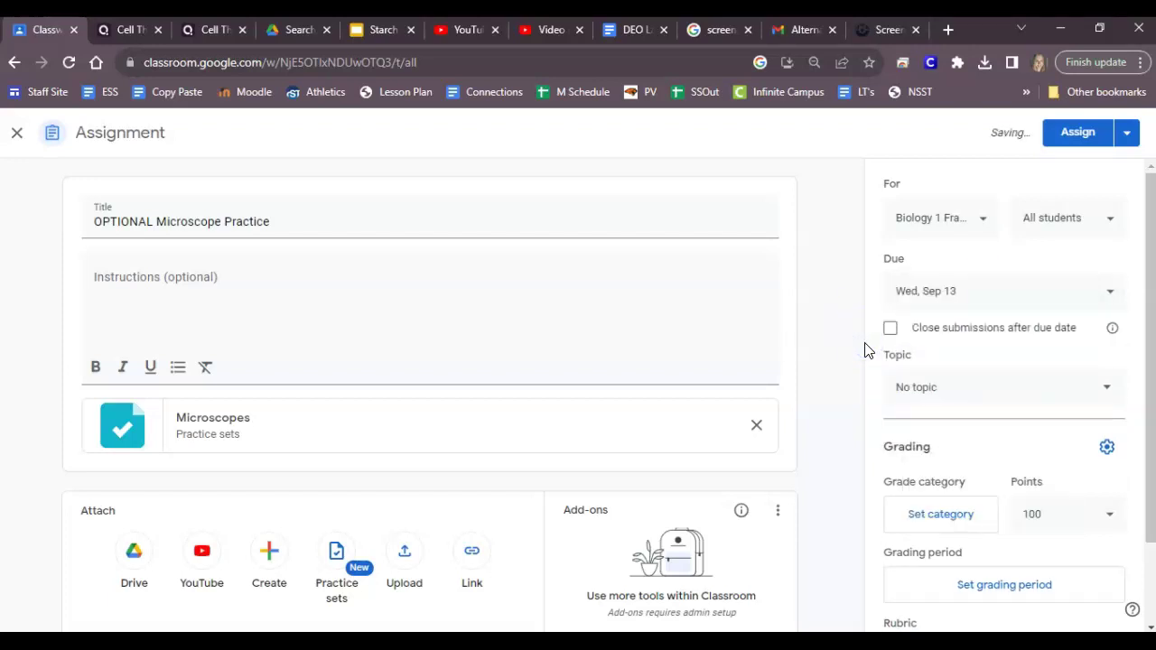